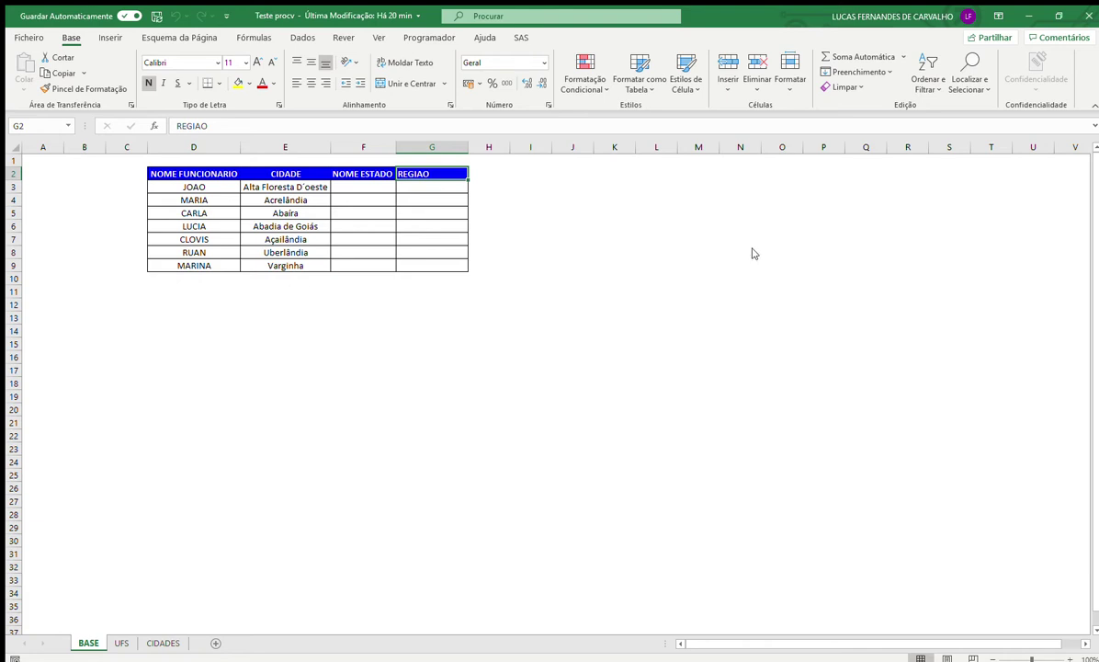
# Step: Inspect the BASE table's employee and city columns and the empty NOME ESTADO and REGIAO cells
pyautogui.click(452, 192)
pyautogui.press('Left')
pyautogui.press('Left')
pyautogui.press('Left')
pyautogui.press('Left')
pyautogui.press('Left')
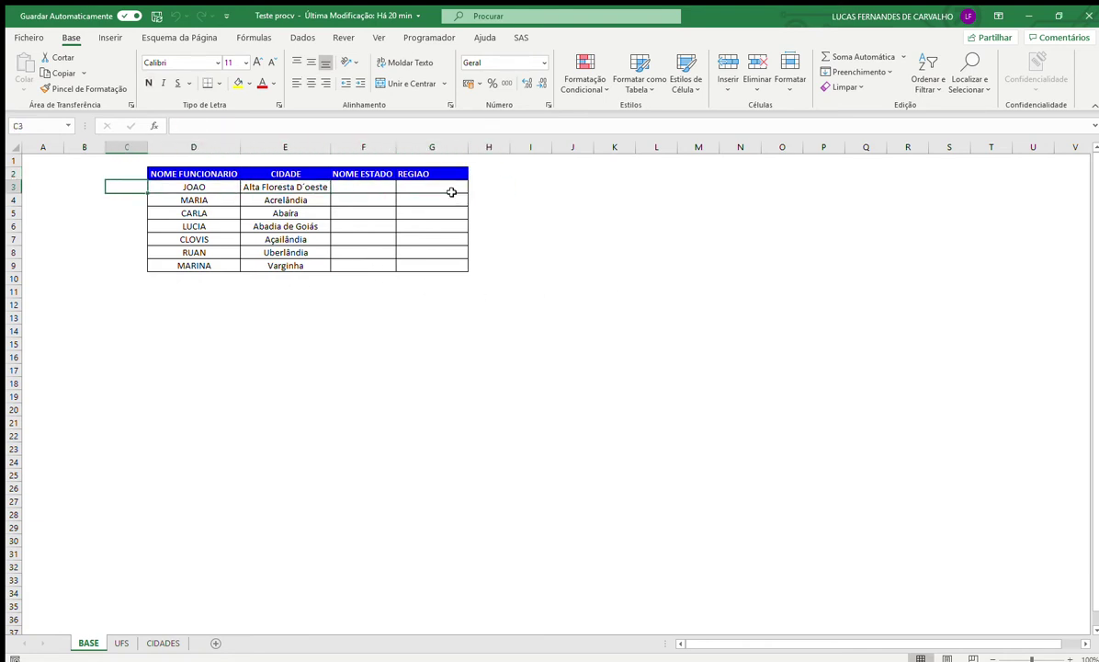
pyautogui.press('Right')
pyautogui.press('Right')
pyautogui.press('Right')
pyautogui.press('Right')
pyautogui.press('Left')
pyautogui.press('Left')
pyautogui.press('Left')
pyautogui.press('Right')
pyautogui.press('Right')
pyautogui.press('Right')
pyautogui.press('Left')
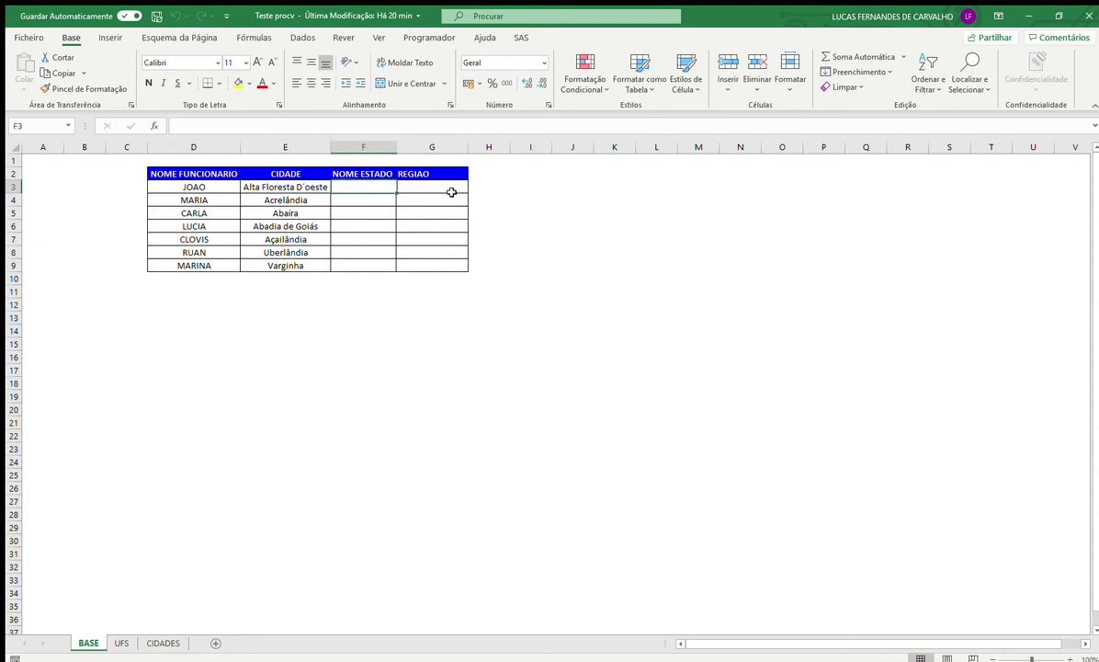
pyautogui.press('Left')
pyautogui.press('Left')
pyautogui.moveTo(176, 174)
pyautogui.mouseDown()
pyautogui.moveTo(317, 247)
pyautogui.moveTo(429, 262)
pyautogui.mouseUp()
pyautogui.click(316, 191)
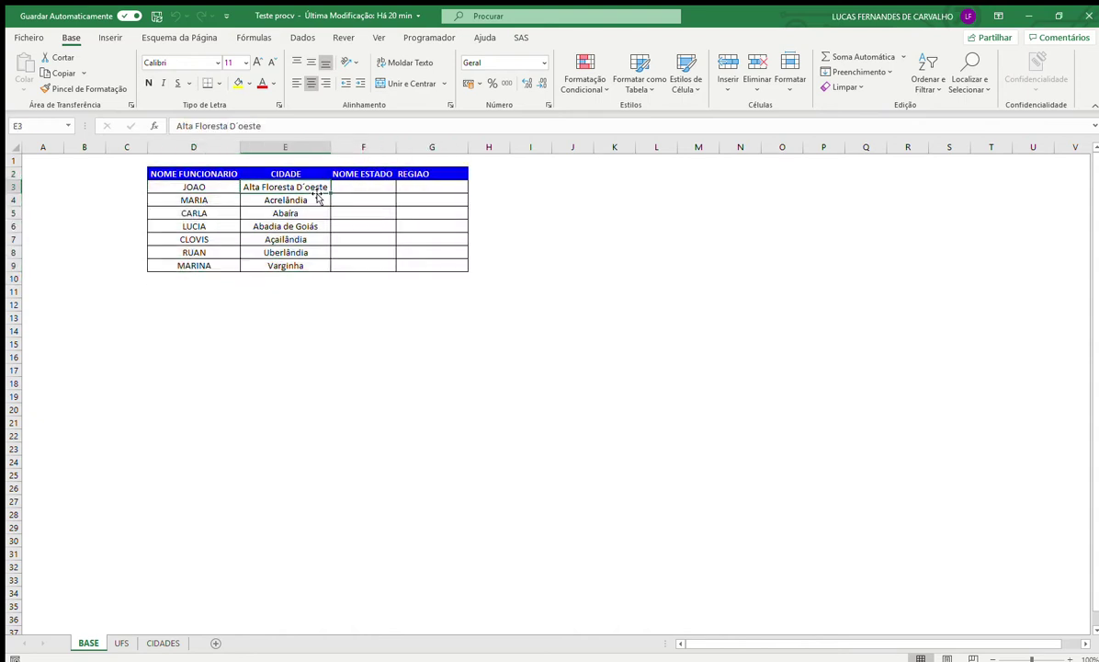
pyautogui.press('Left')
pyautogui.press('Left')
pyautogui.press('Right')
pyautogui.press('Right')
pyautogui.press('Right')
pyautogui.press('Left')
pyautogui.press('Right')
pyautogui.press('Right')
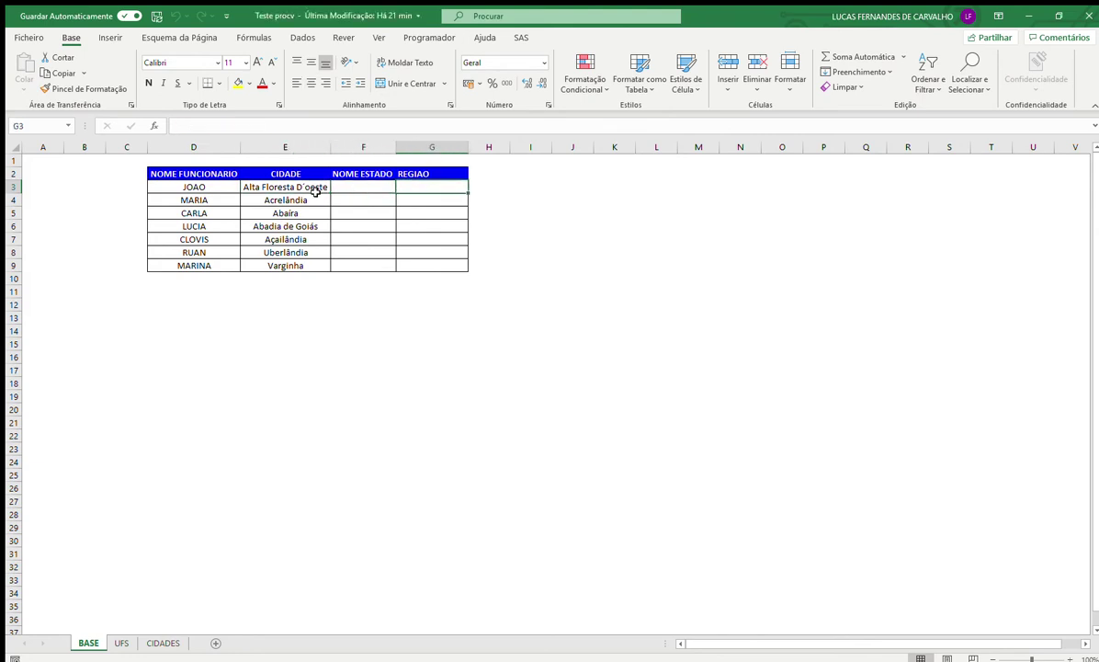
pyautogui.press('Left')
pyautogui.press('Left')
pyautogui.press('Left')
pyautogui.press('Left')
pyautogui.press('Right')
pyautogui.press('Right')
pyautogui.press('Right')
pyautogui.press('Right')
# Step: Review the CIDADES and UFS sheets, then start a PROCV formula in CIDADES cell J2
pyautogui.click(162, 643)
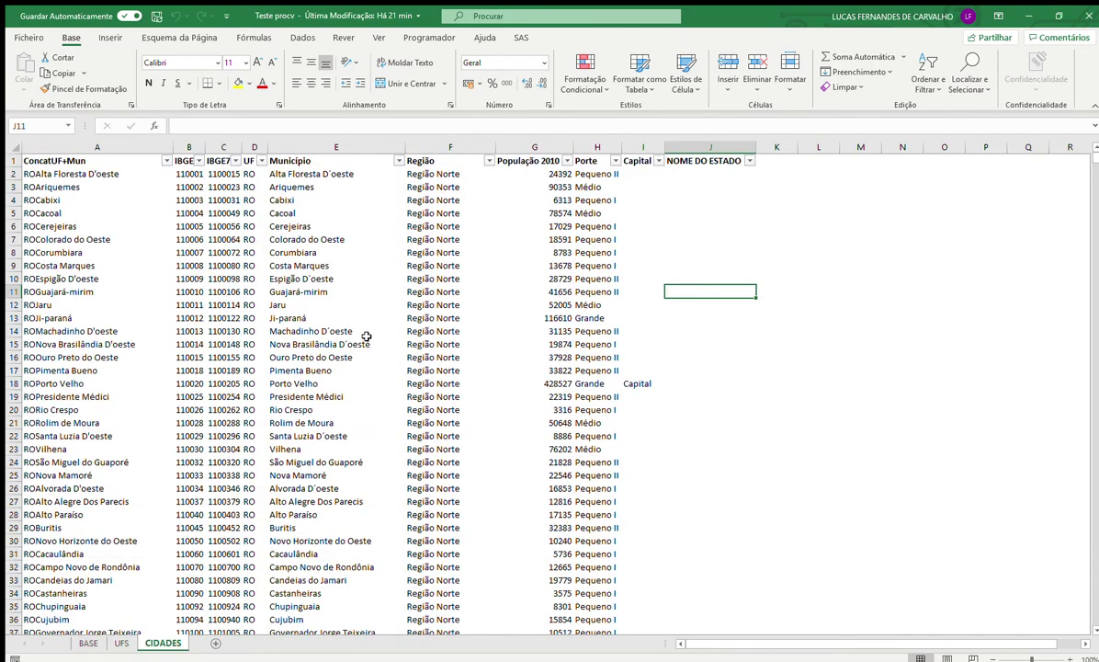
pyautogui.click(300, 174)
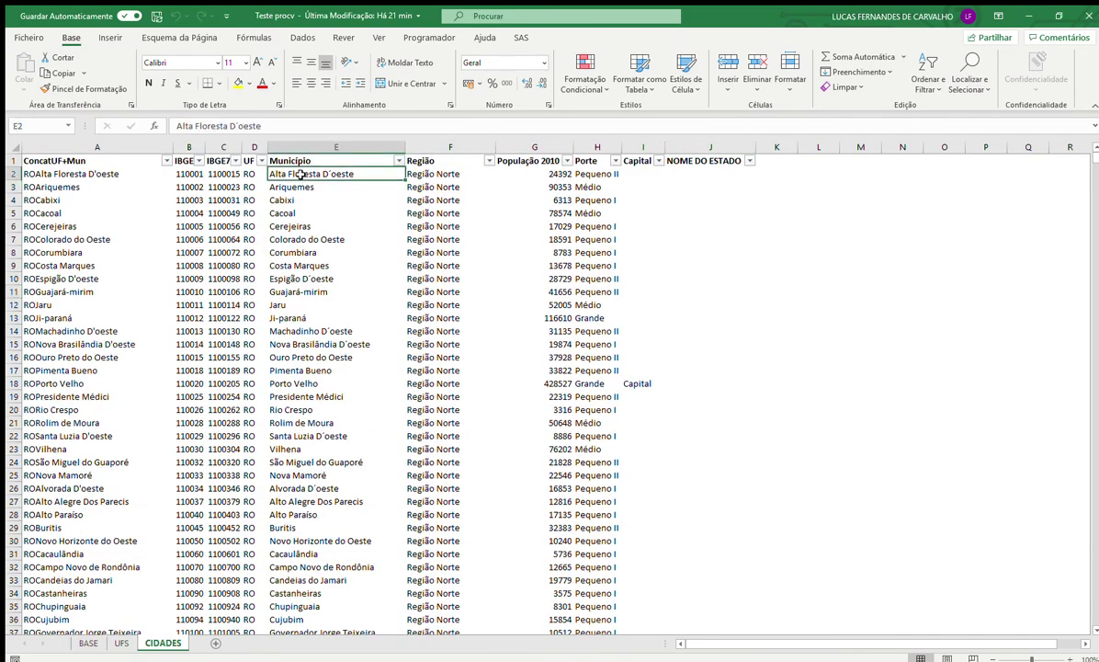
pyautogui.press('Right')
pyautogui.press('Right')
pyautogui.press('Right')
pyautogui.press('Right')
pyautogui.press('Right')
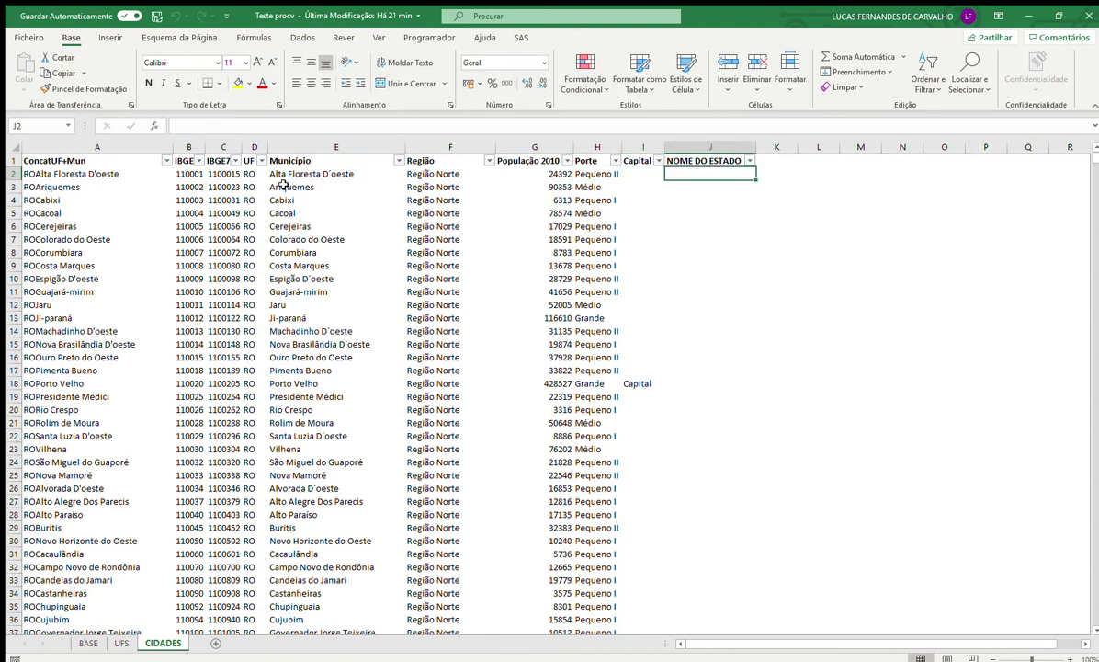
pyautogui.click(256, 178)
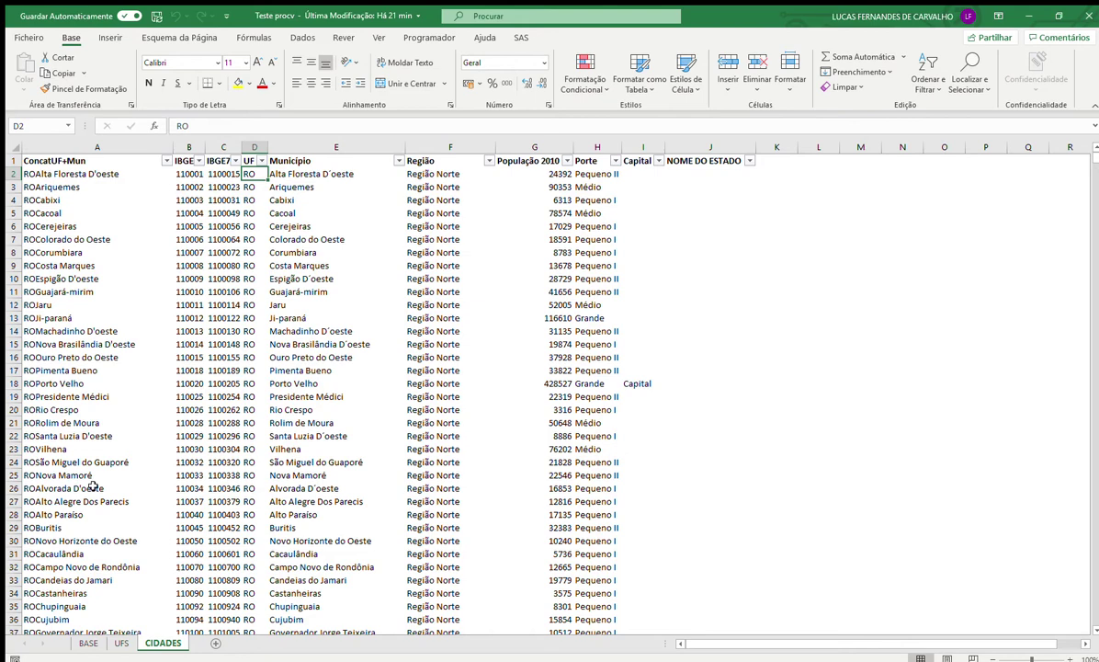
pyautogui.click(122, 643)
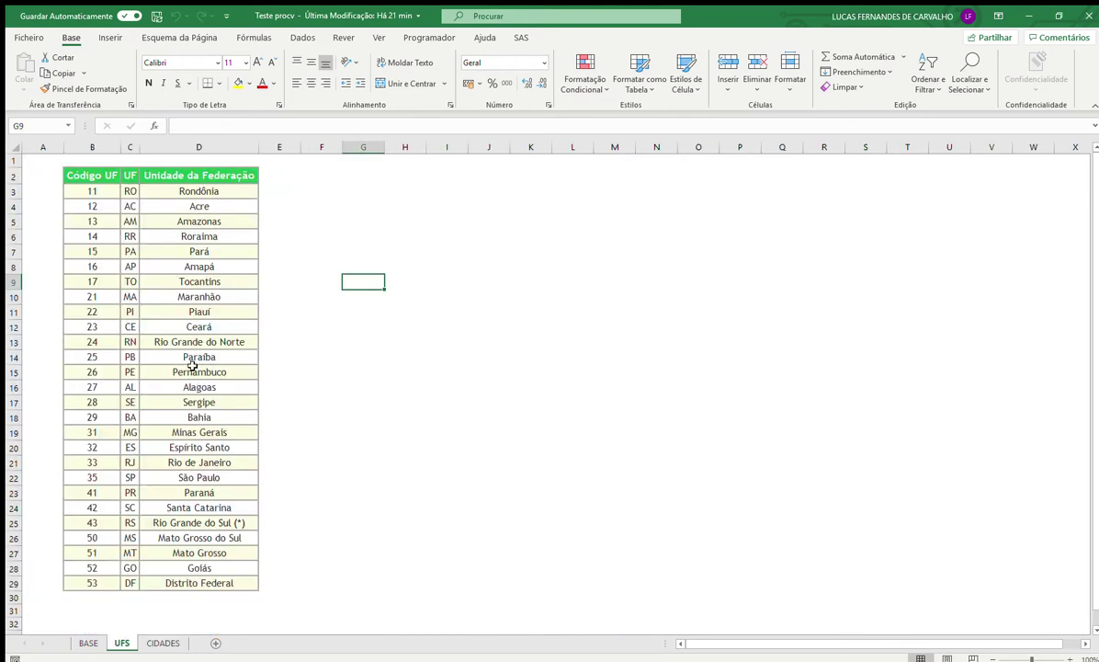
pyautogui.click(163, 642)
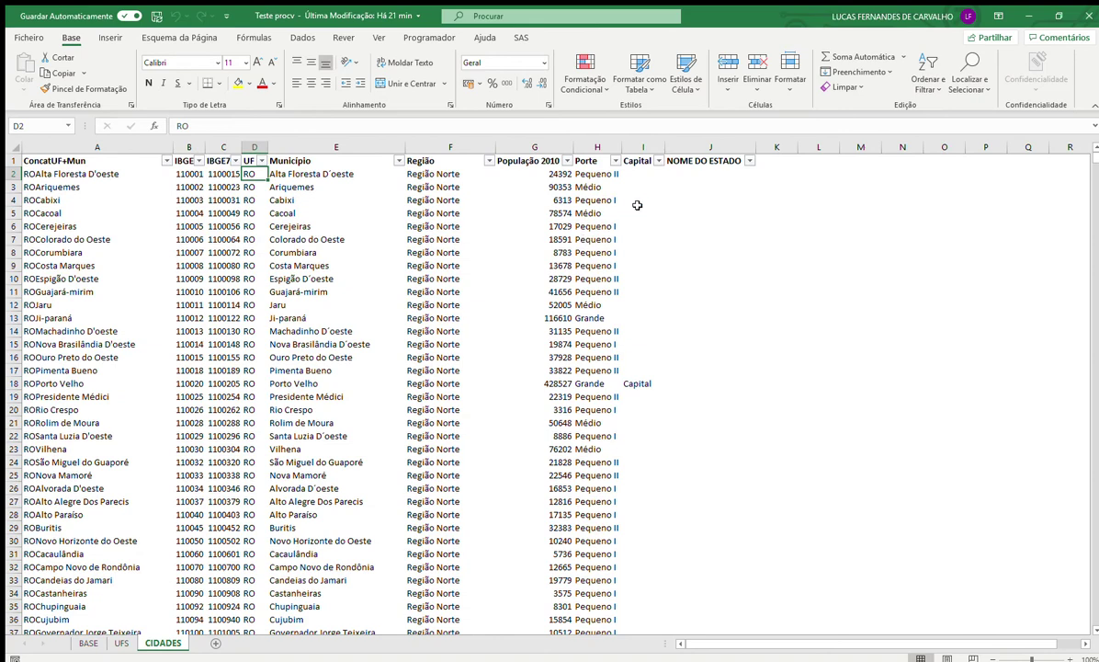
pyautogui.click(688, 175)
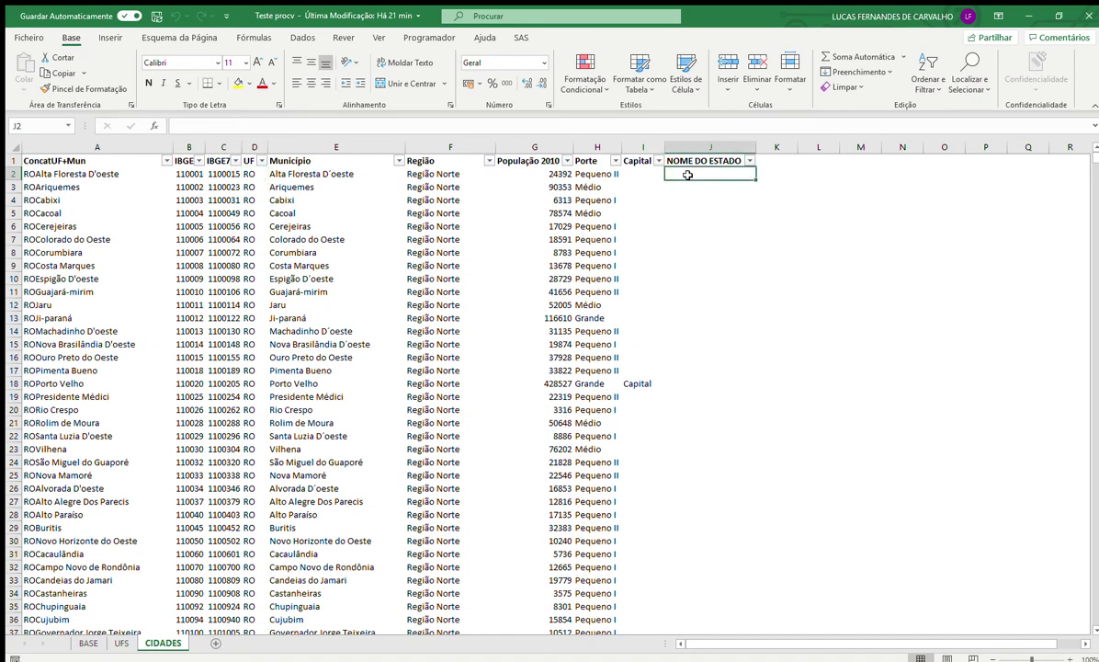
pyautogui.write('=procv(')
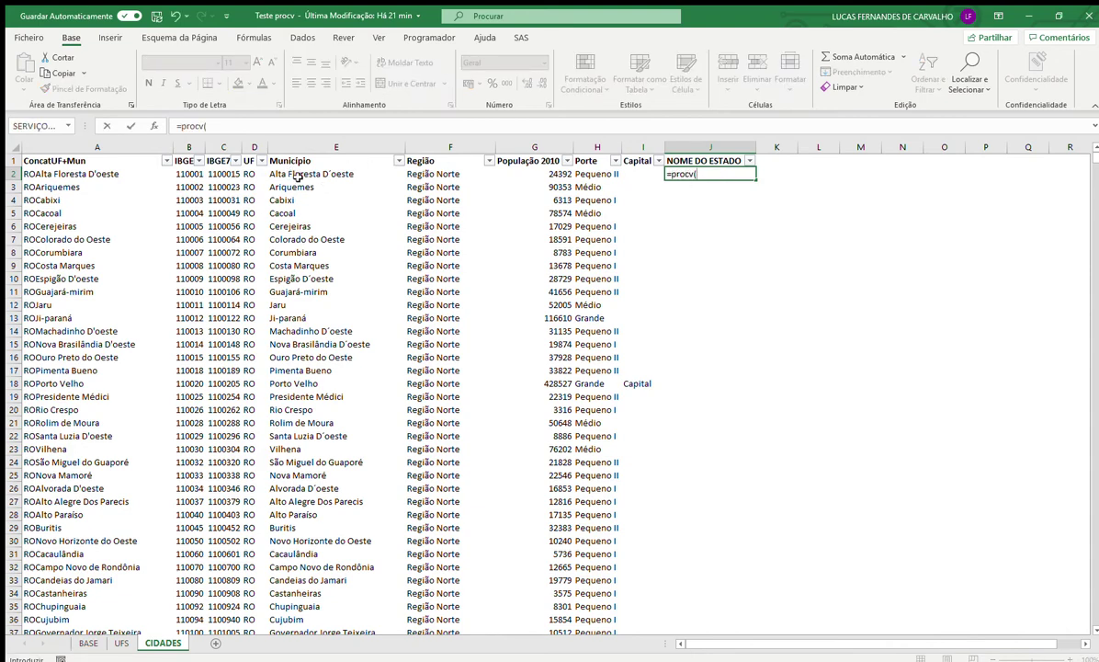
# Step: Use D2's UF code as the lookup value and point the range at the UFS sheet
pyautogui.click(250, 174)
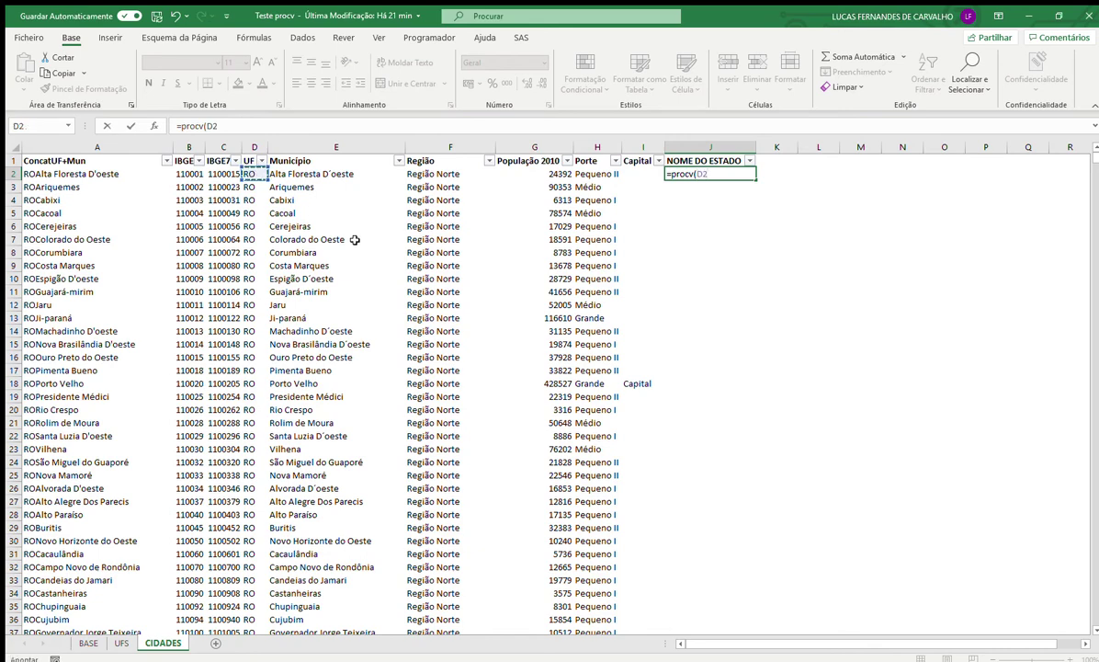
pyautogui.write(';')
pyautogui.click(119, 643)
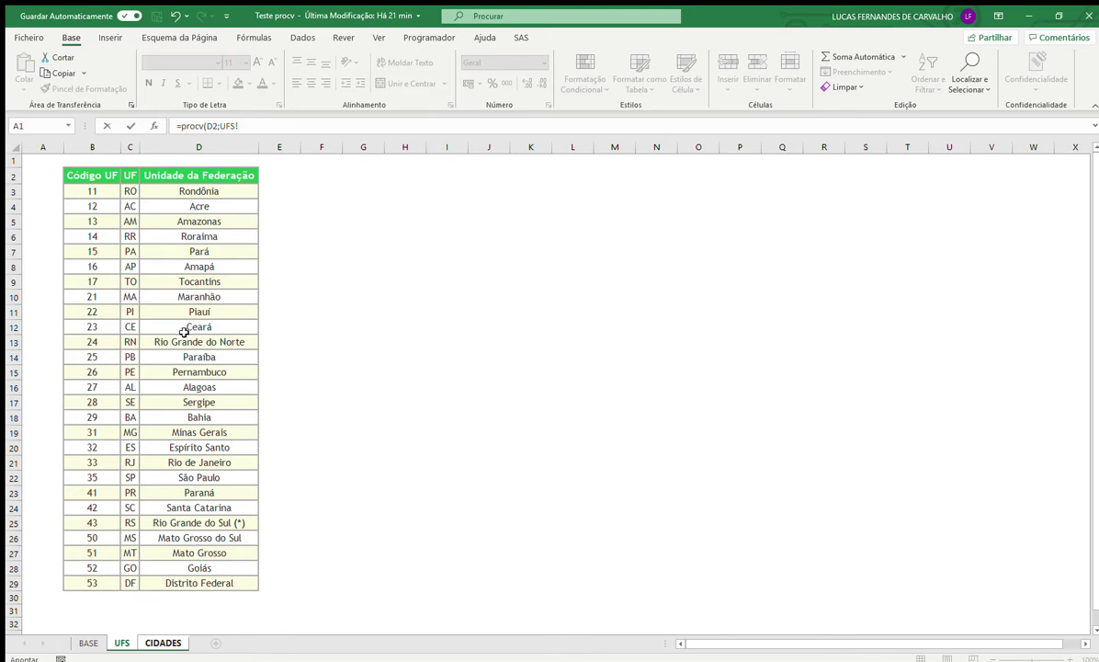
# Step: Complete J2 as =PROCV(D2;UFS!C:D;2;0), returning Rondônia
pyautogui.click(134, 146)
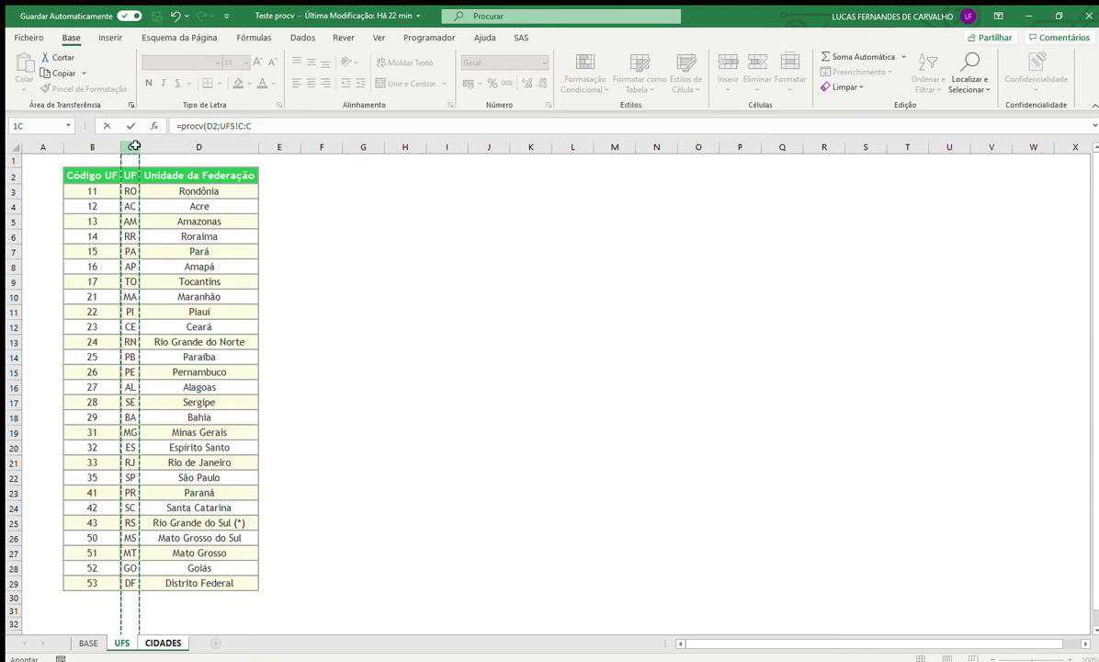
pyautogui.moveTo(134, 146); pyautogui.dragTo(199, 147)
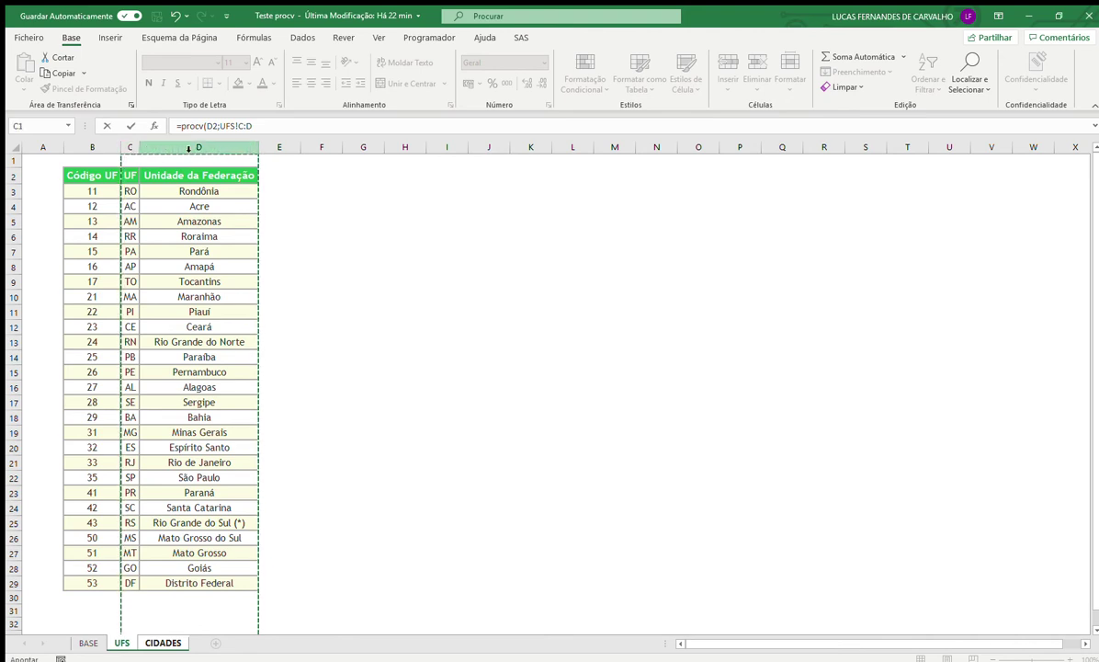
pyautogui.write(';2;0')
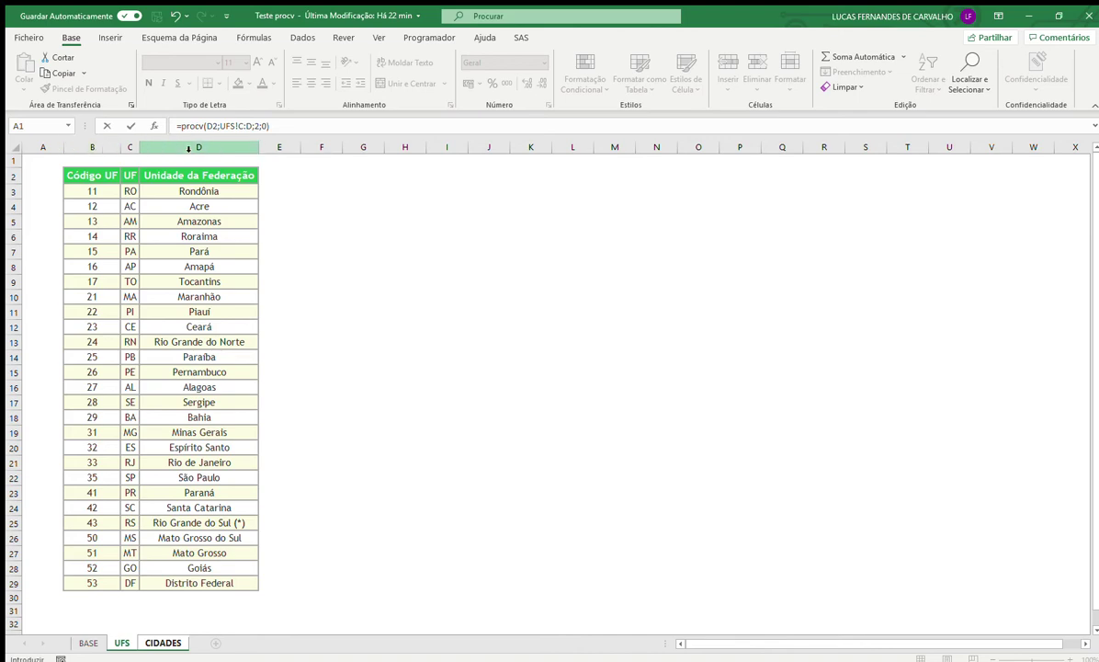
pyautogui.hotkey('ctrl', 'pagedown')
pyautogui.click(709, 174)
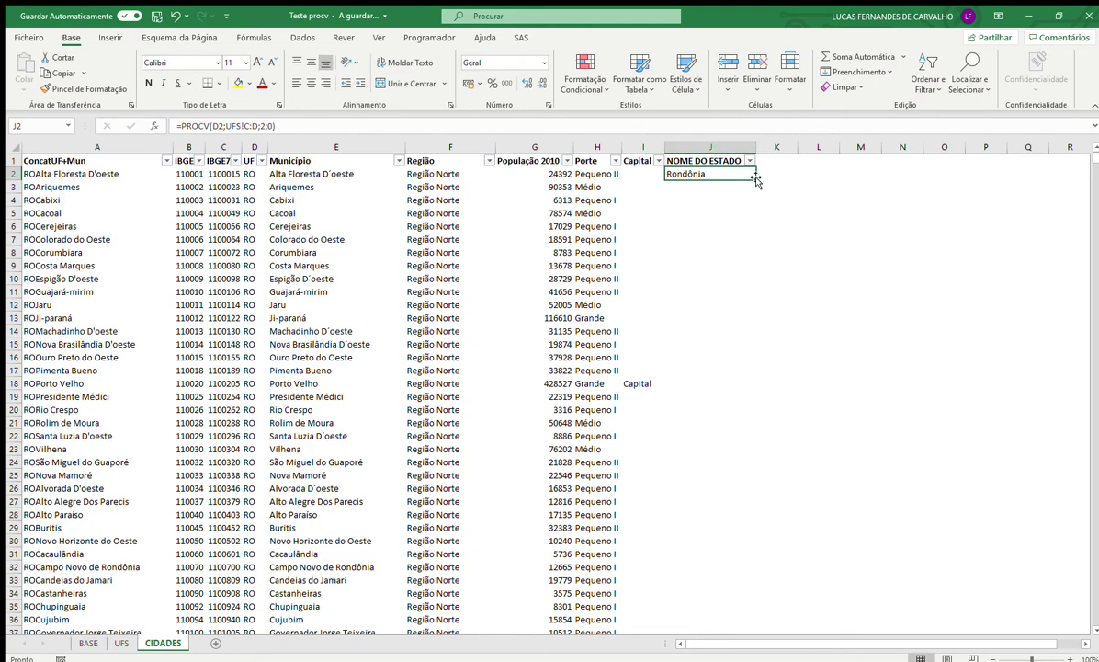
# Step: Copy the J2 state lookup down the whole NOME DO ESTADO column
pyautogui.doubleClick(756, 182)
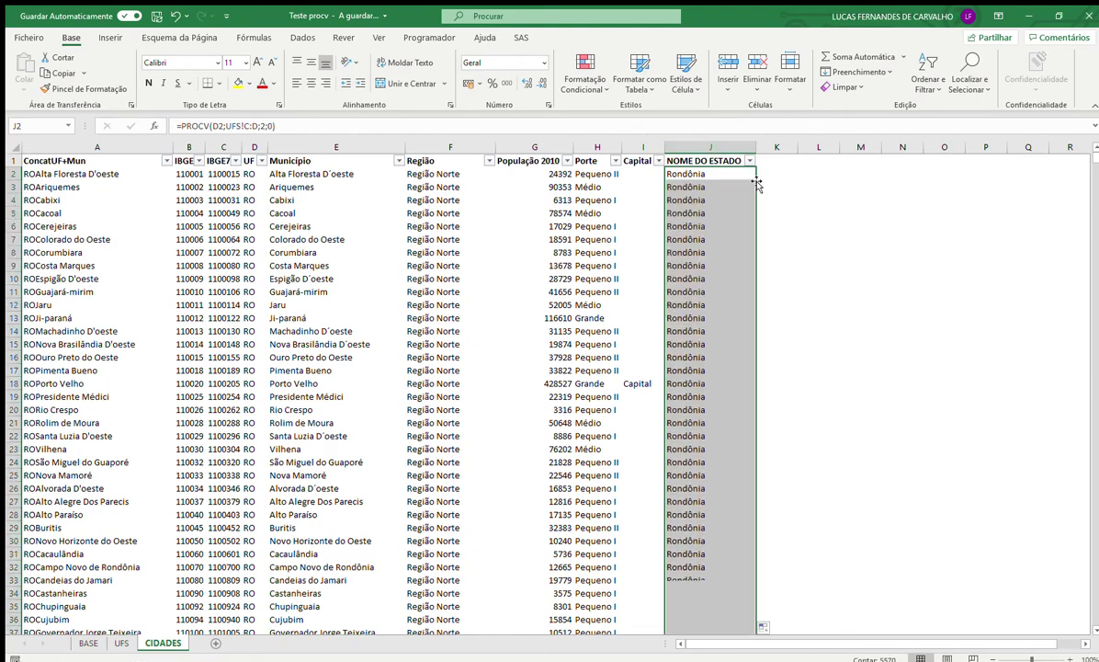
pyautogui.click(737, 162)
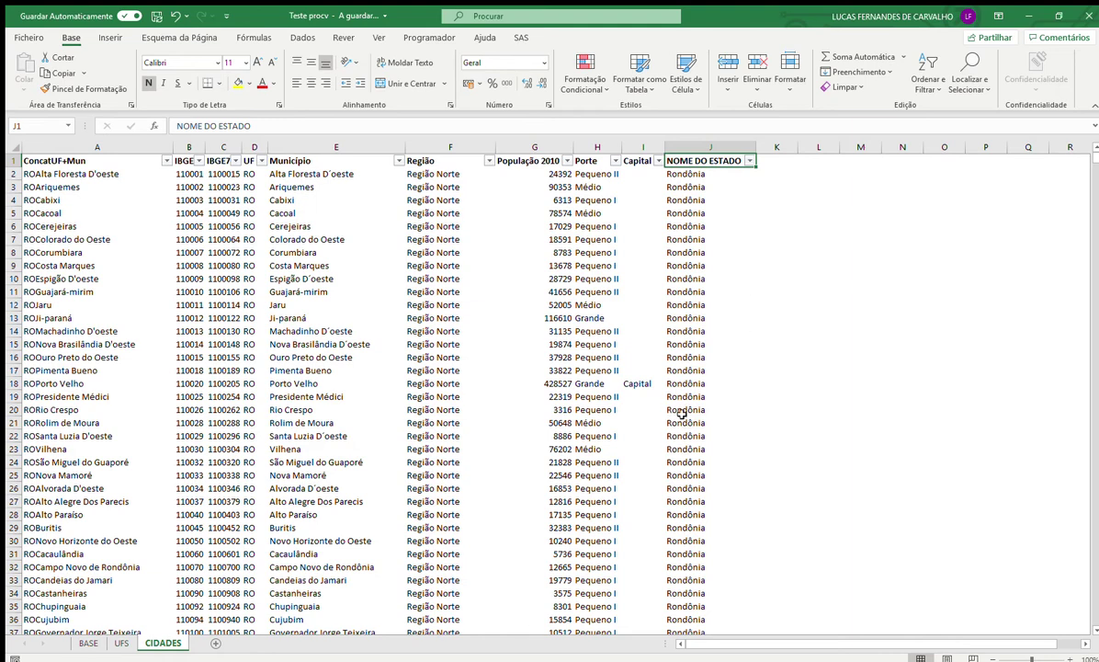
pyautogui.click(682, 175)
# Step: Check row 2's UF code RO and city against the result, then return to BASE
pyautogui.hotkey('ctrl', 'Left')
pyautogui.hotkey('ctrl', 'Right')
pyautogui.press('Left')
pyautogui.hotkey('ctrl', 'Left')
pyautogui.hotkey('ctrl', 'Left')
pyautogui.press('Right')
pyautogui.press('Right')
pyautogui.press('Right')
pyautogui.press('Right')
pyautogui.press('Right')
pyautogui.press('Right')
pyautogui.press('Right')
pyautogui.press('Left')
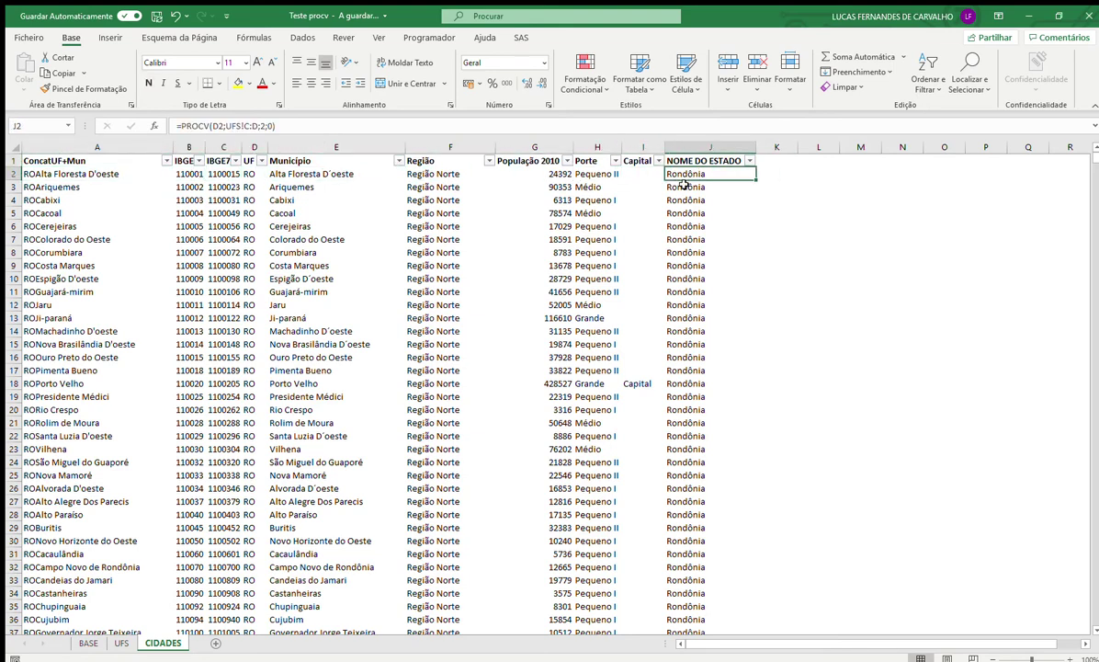
pyautogui.hotkey('ctrl', 'Left')
pyautogui.press('Right')
pyautogui.press('Right')
pyautogui.press('Right')
pyautogui.press('Right')
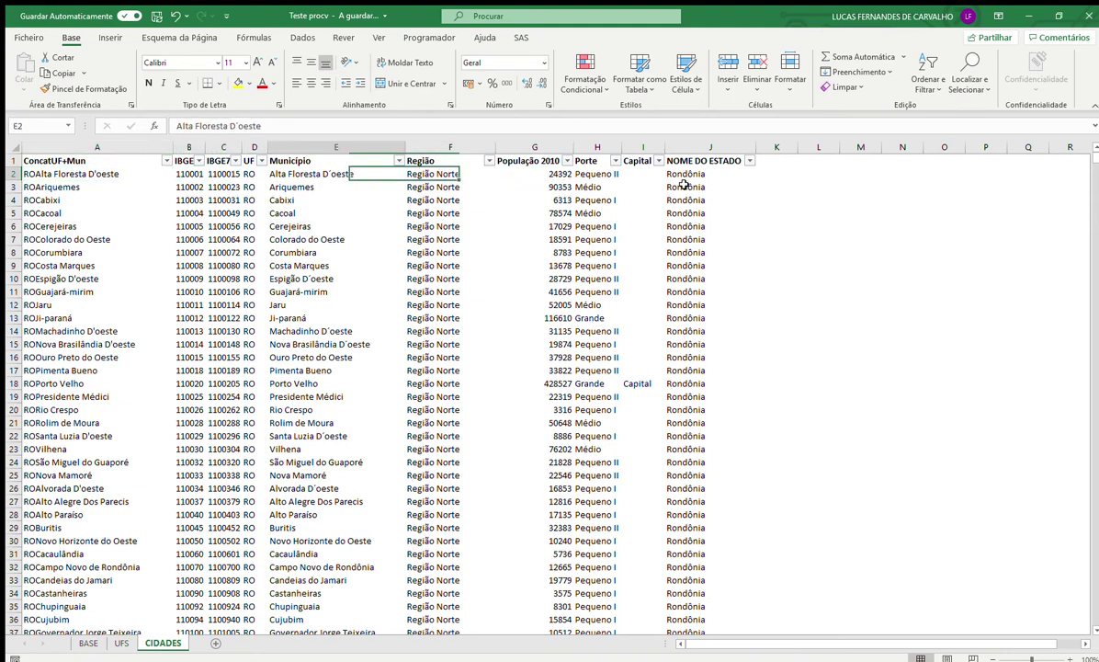
pyautogui.press('Right')
pyautogui.press('Right')
pyautogui.press('Right')
pyautogui.press('Left')
pyautogui.press('Left')
pyautogui.press('Left')
pyautogui.press('Left')
pyautogui.press('Right')
pyautogui.press('Left')
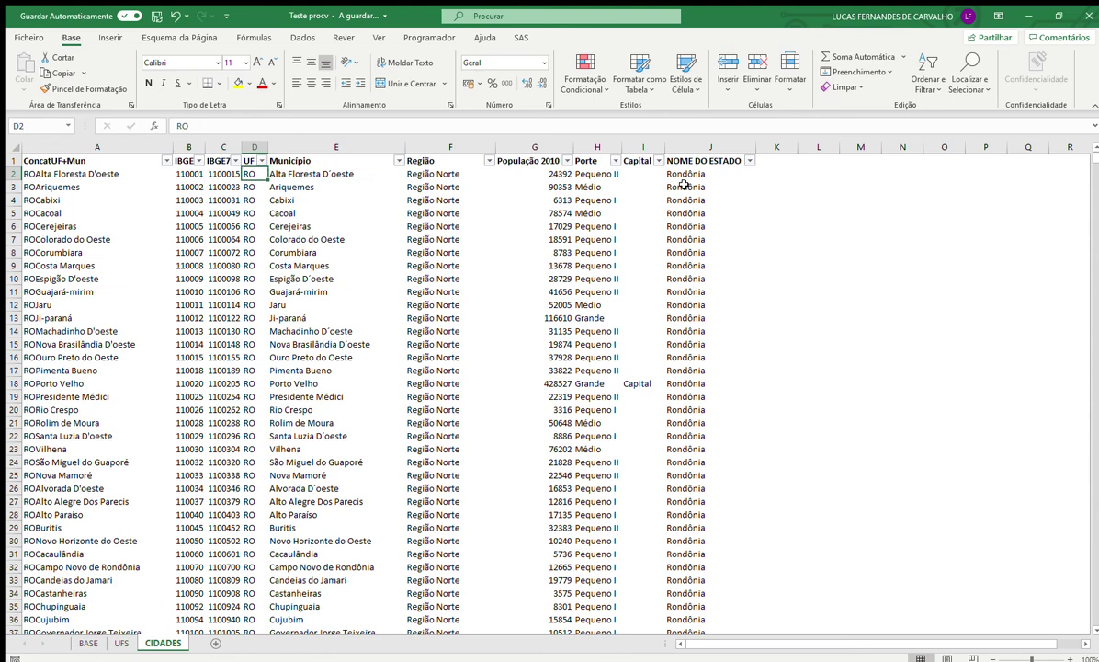
pyautogui.press('Right')
pyautogui.press('Right')
pyautogui.press('Right')
pyautogui.press('Right')
pyautogui.press('Right')
pyautogui.press('Right')
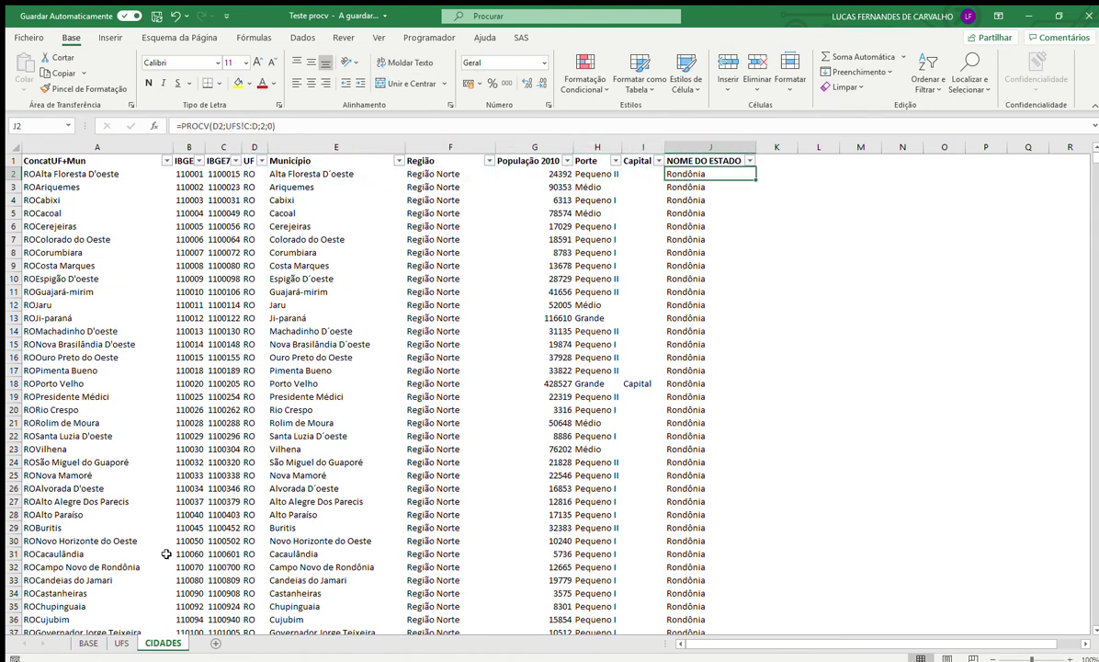
pyautogui.click(89, 643)
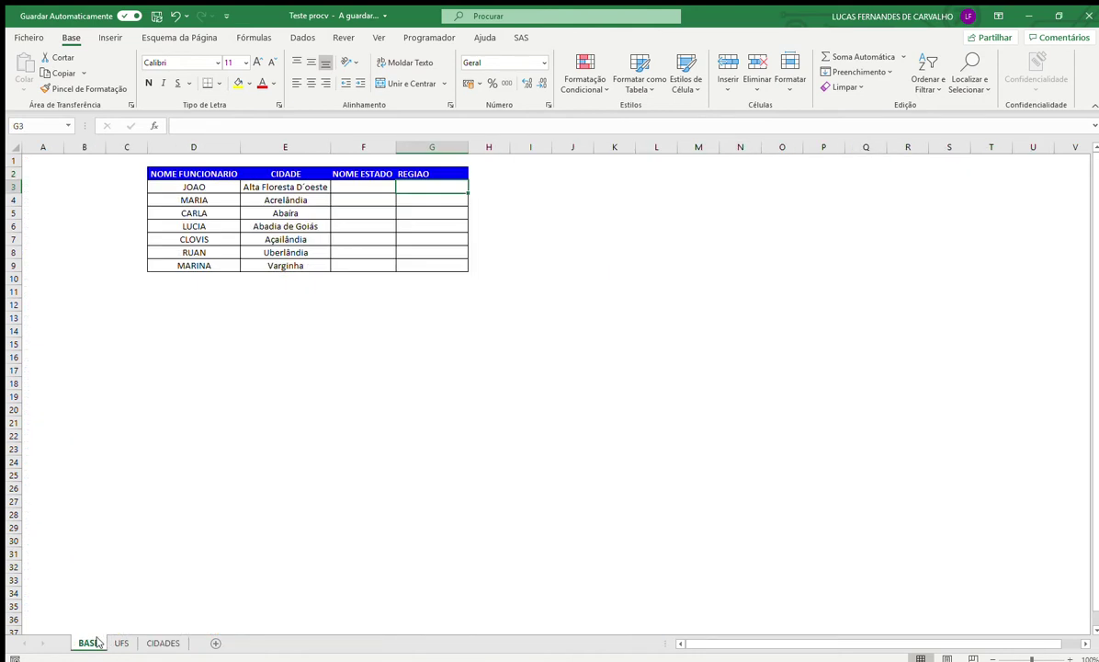
# Step: Enter =PROCV(E3;CIDADES!E:J;6;0) in F3, returning Rondônia for Alta Floresta D´oeste
pyautogui.click(369, 190)
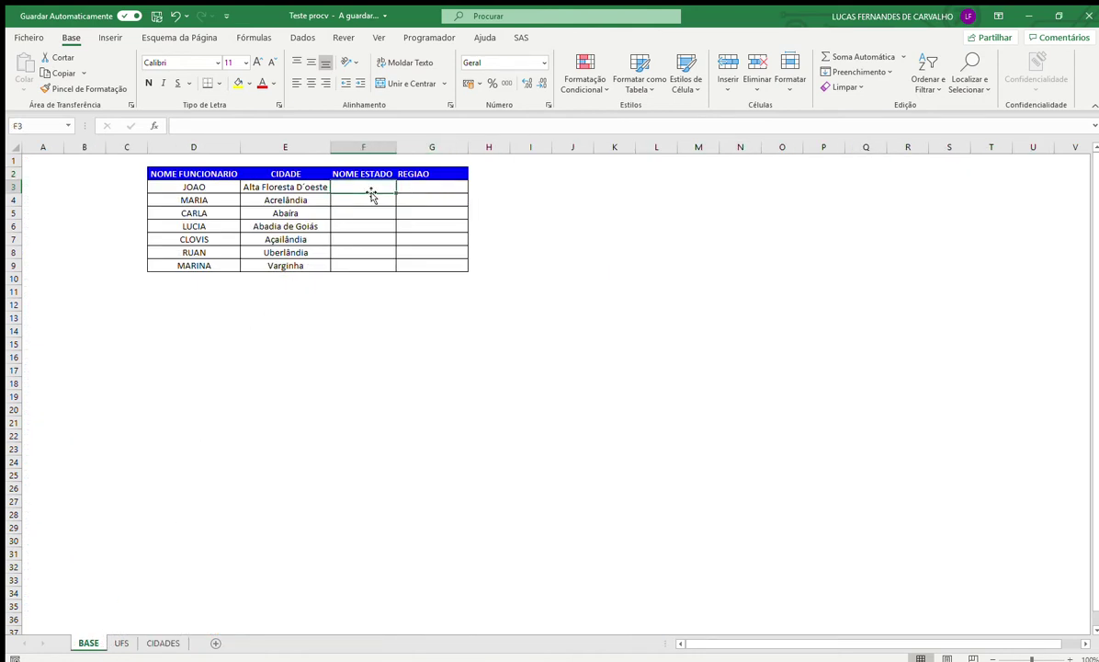
pyautogui.write('=procv(')
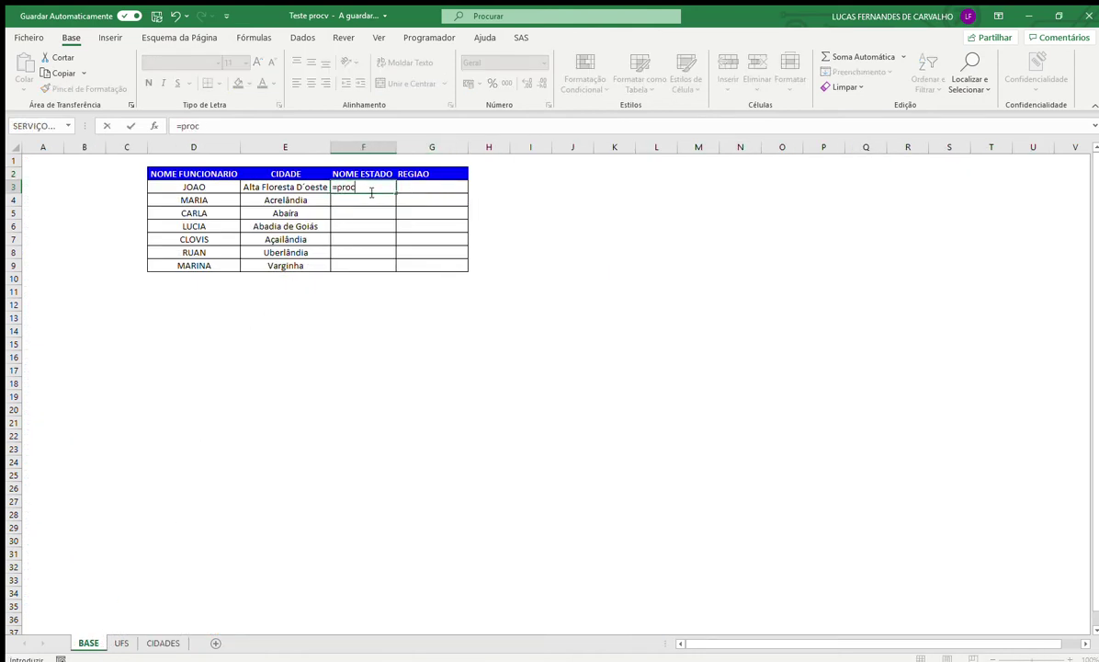
pyautogui.click(285, 188)
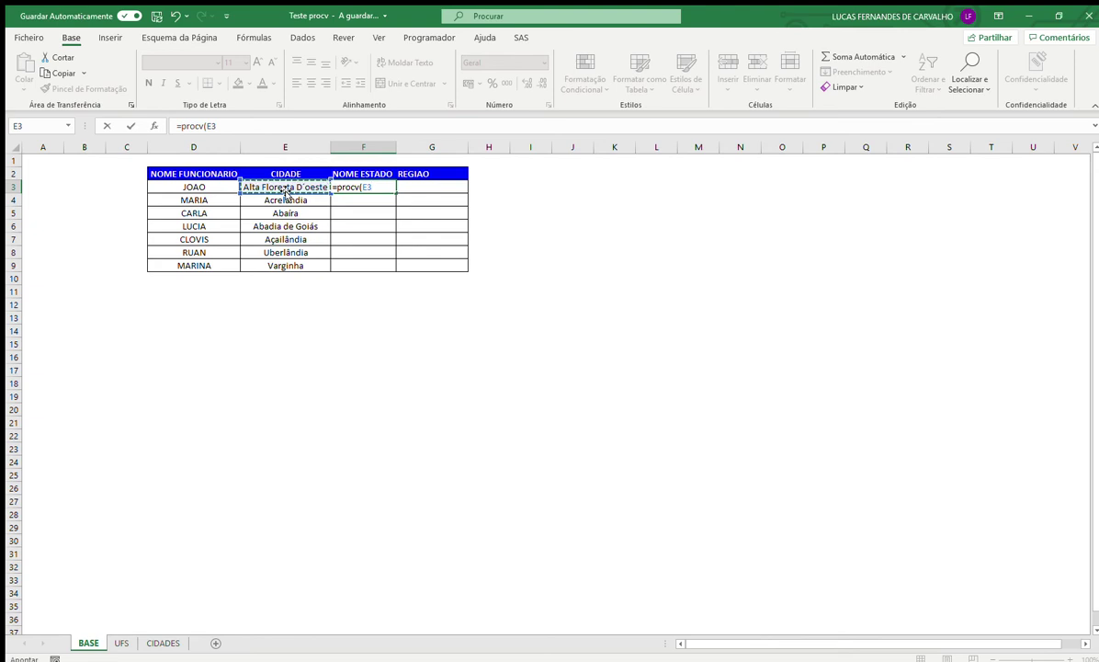
pyautogui.write(';')
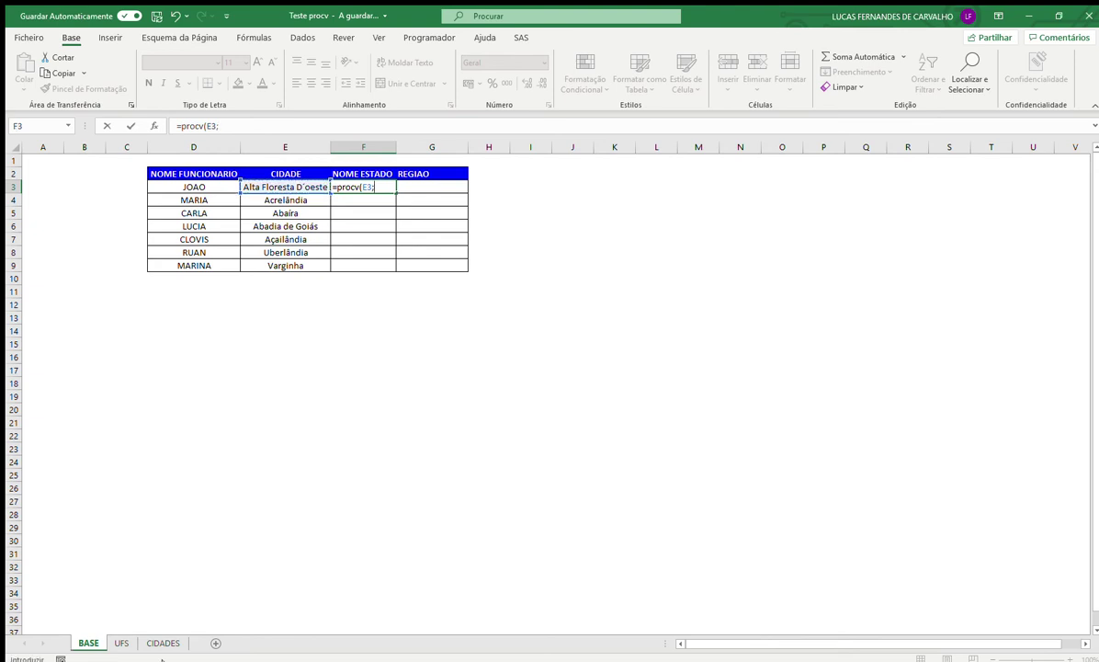
pyautogui.click(163, 642)
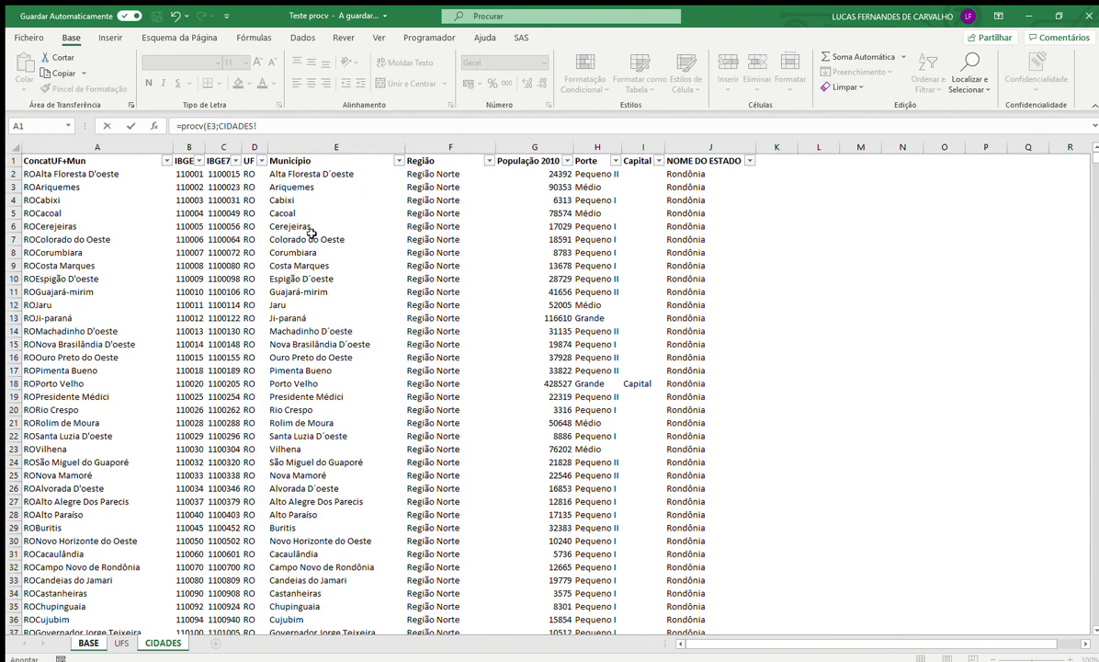
pyautogui.click(324, 147)
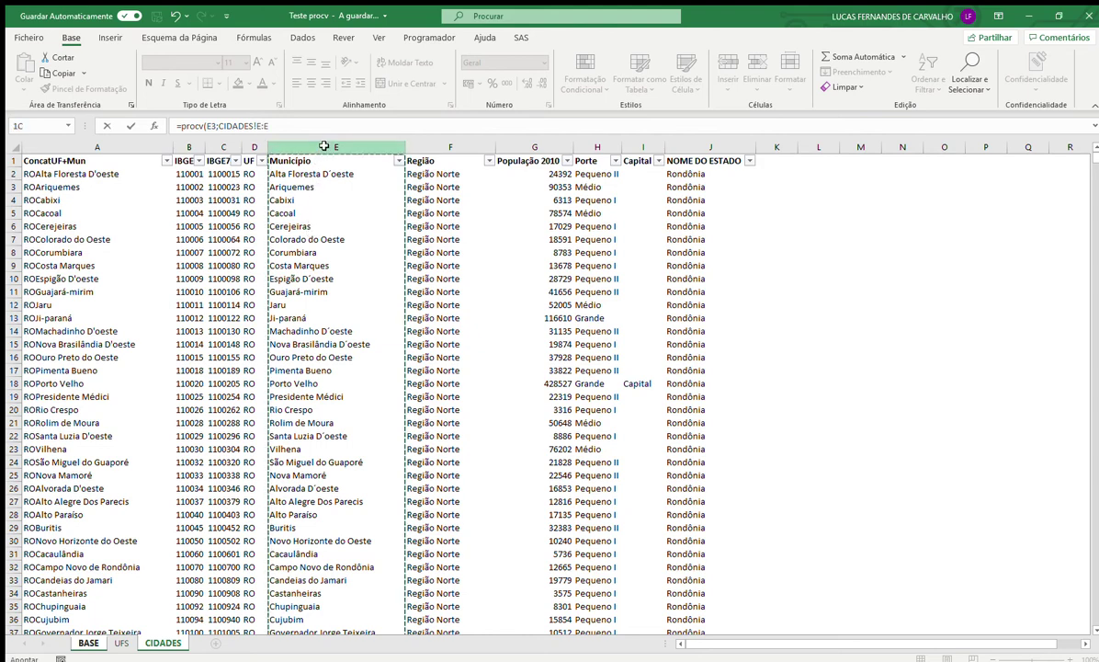
pyautogui.moveTo(325, 147)
pyautogui.mouseDown()
pyautogui.moveTo(683, 140)
pyautogui.moveTo(265, 163)
pyautogui.moveTo(331, 151)
pyautogui.mouseUp()
pyautogui.moveTo(412, 137); pyautogui.dragTo(588, 152)
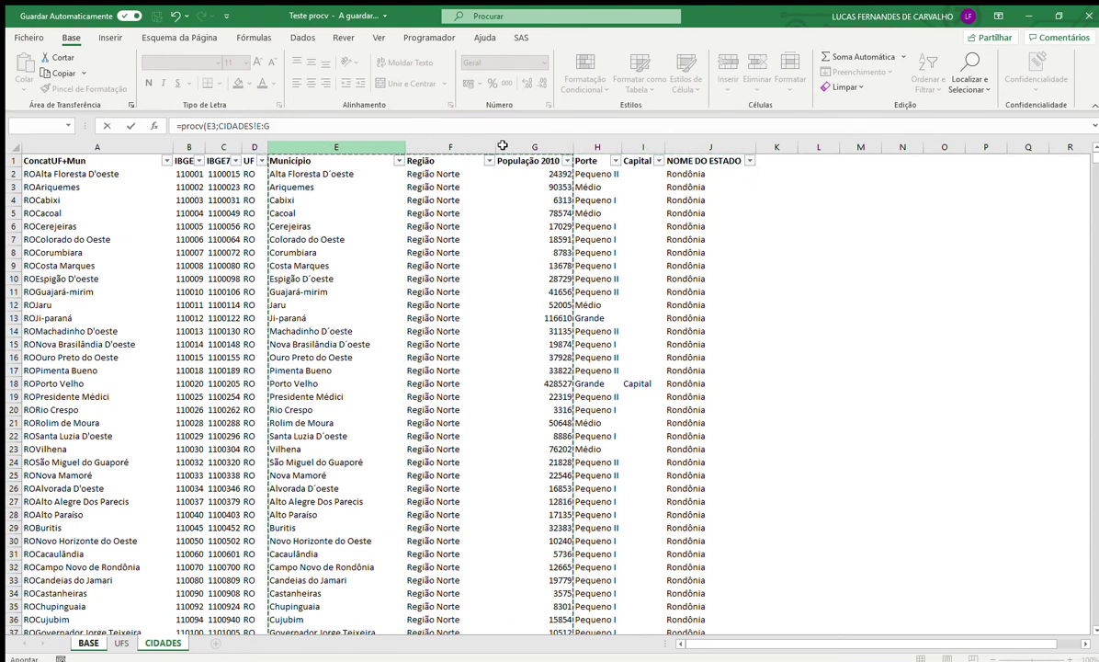
pyautogui.moveTo(647, 150); pyautogui.dragTo(690, 140)
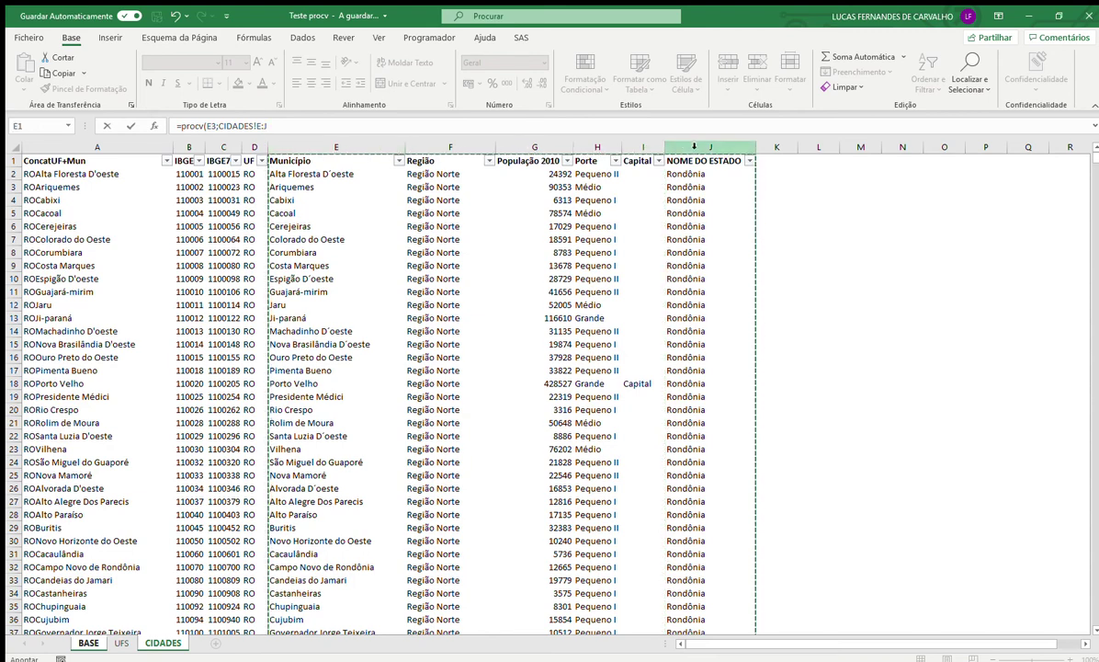
pyautogui.write(';6;0')
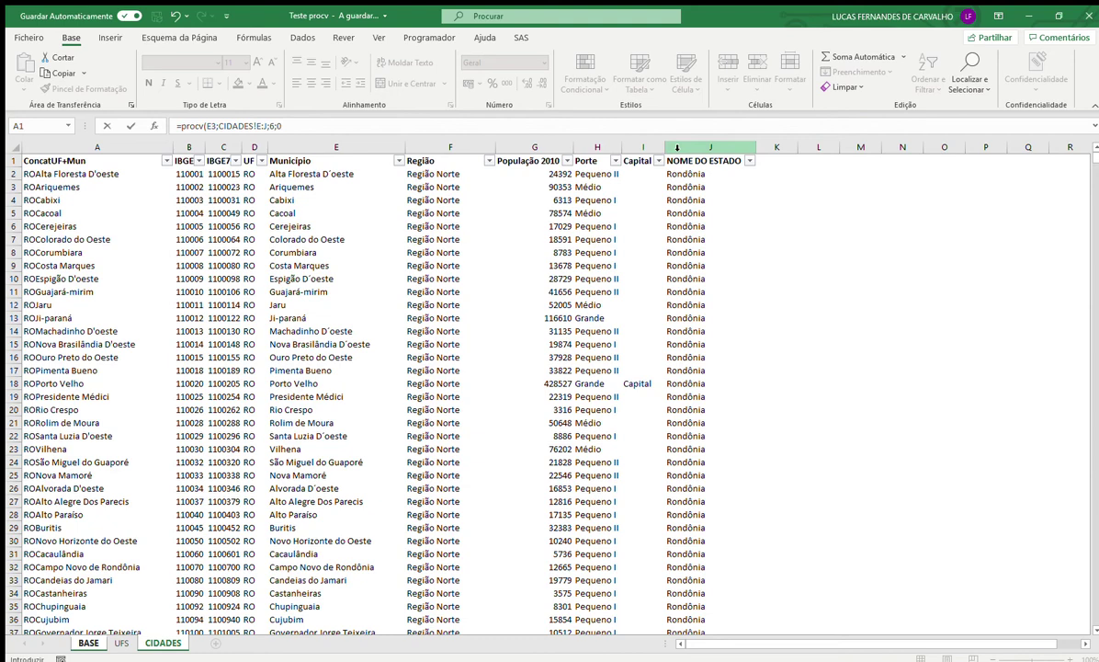
pyautogui.write(')')
pyautogui.press('Return')
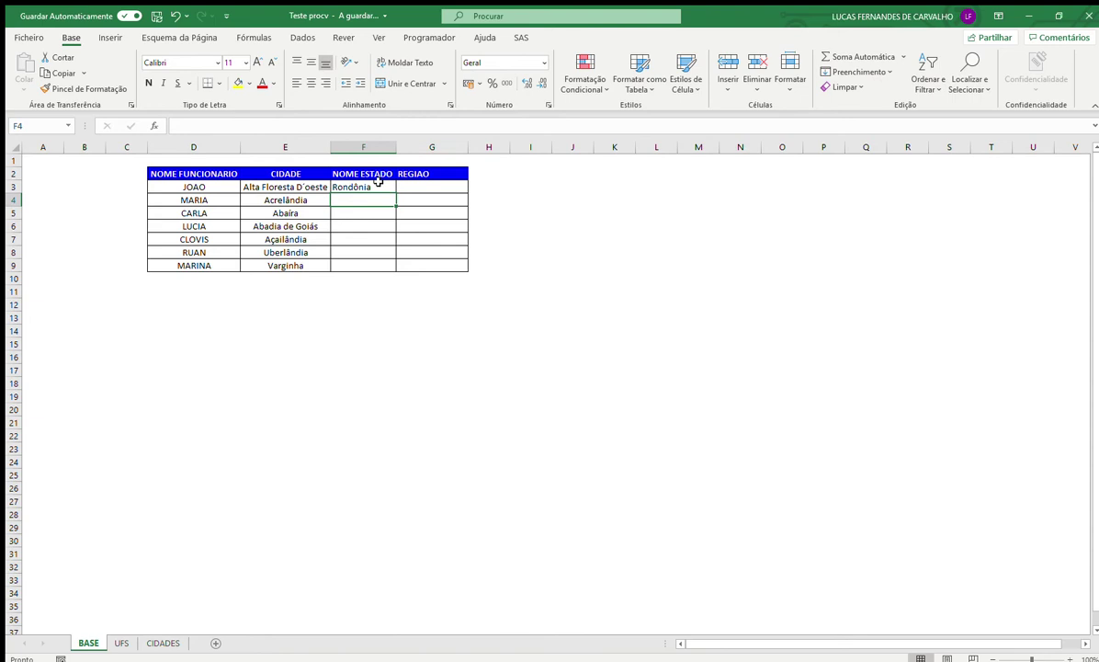
# Step: Copy F3's state lookup down to F9 and check Açailândia's copied formula
pyautogui.click(359, 186)
pyautogui.moveTo(396, 193); pyautogui.dragTo(404, 272)
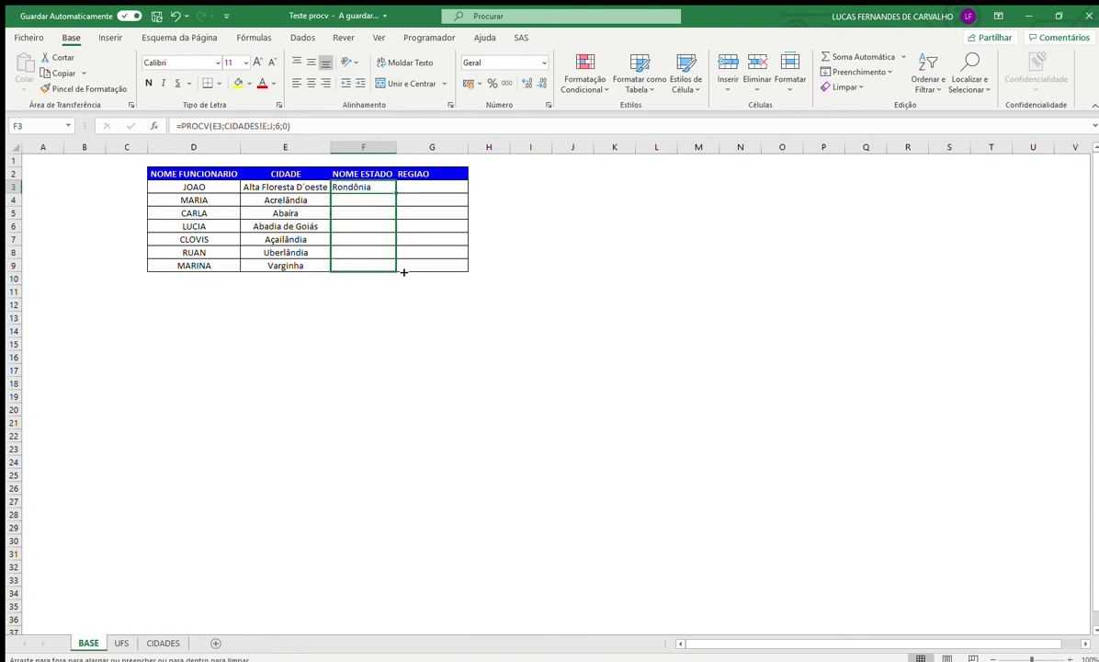
pyautogui.moveTo(403, 272); pyautogui.dragTo(404, 272)
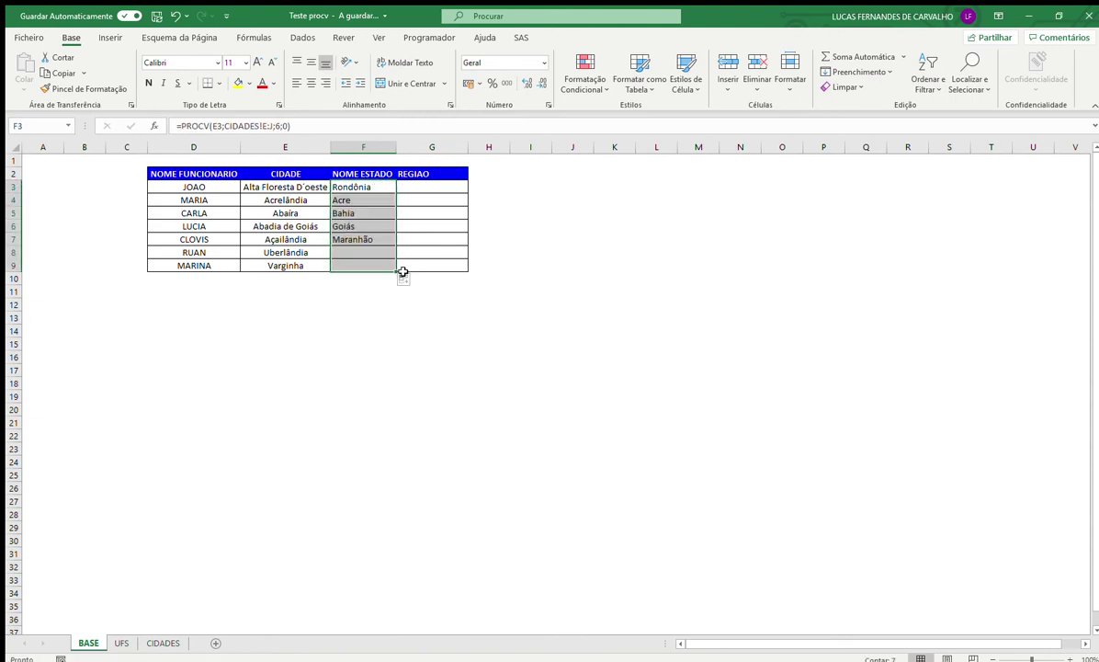
pyautogui.click(359, 238)
pyautogui.press('Left')
pyautogui.click(359, 241)
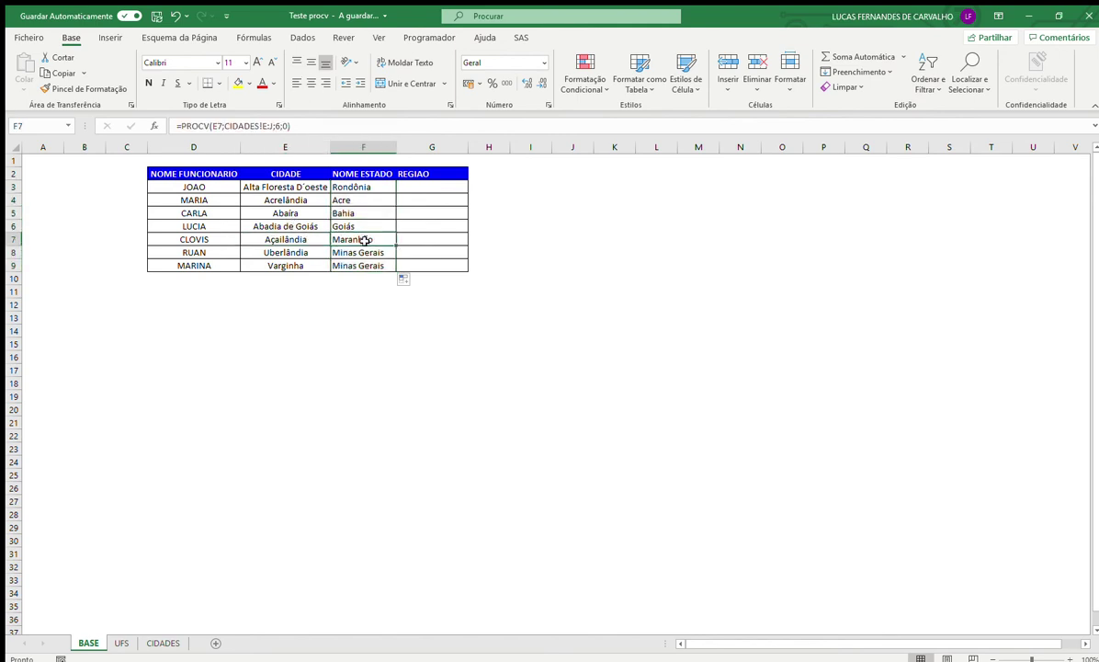
pyautogui.click(420, 187)
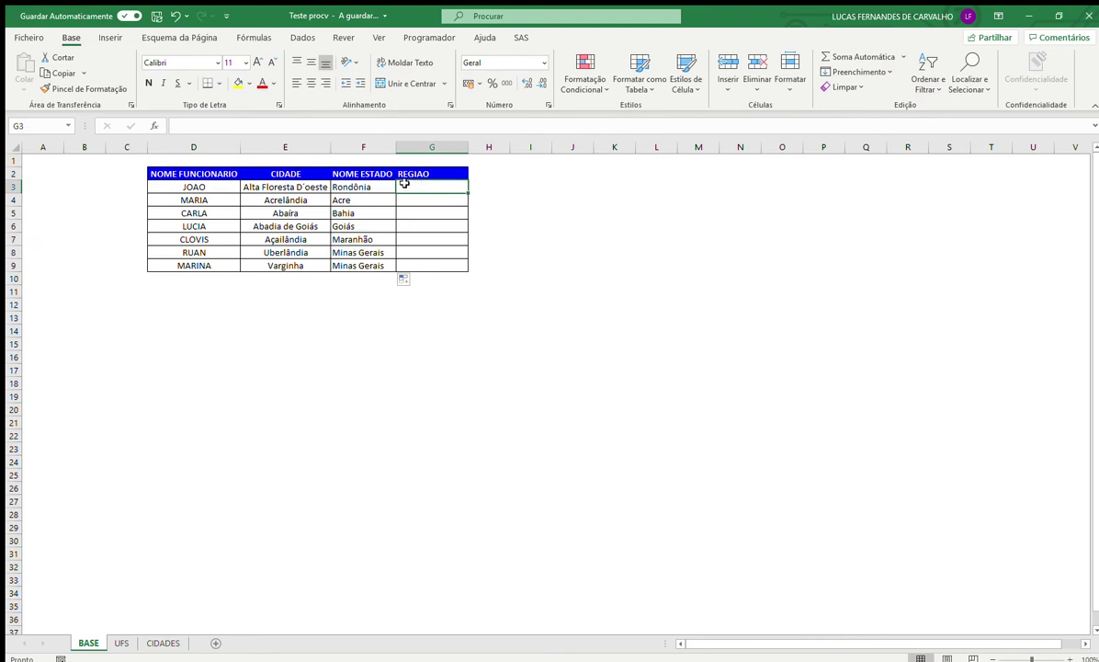
# Step: Enter =PROCV(E3;CIDADES!E:F;2;0) in G3, returning Região Norte for JOAO's city
pyautogui.write('=procv(')
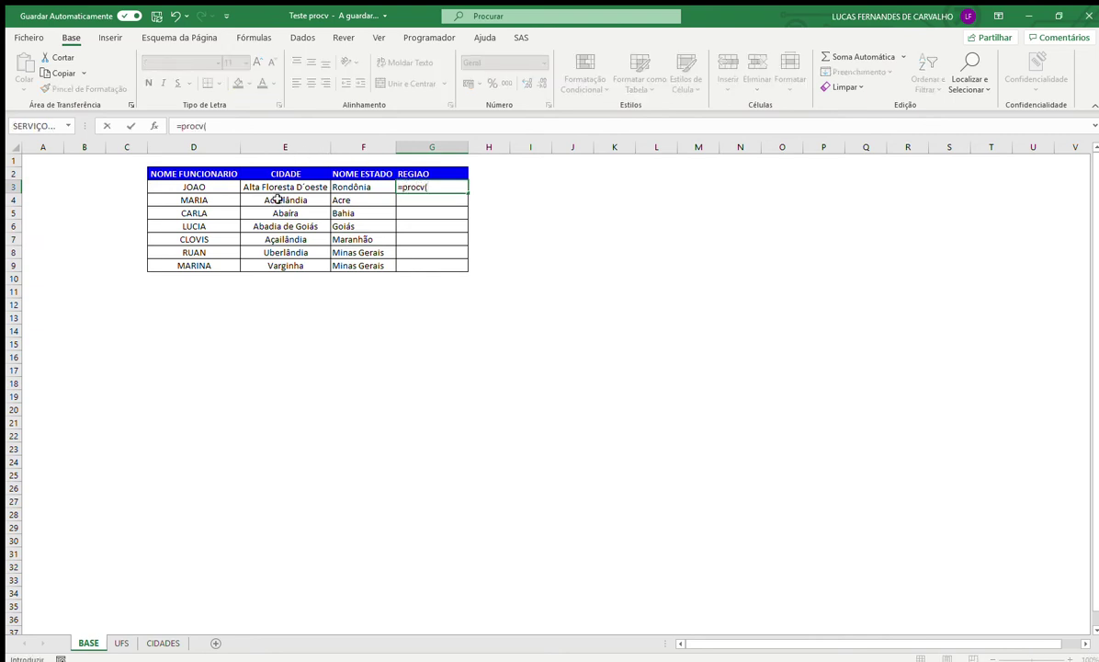
pyautogui.click(265, 186)
pyautogui.write(';')
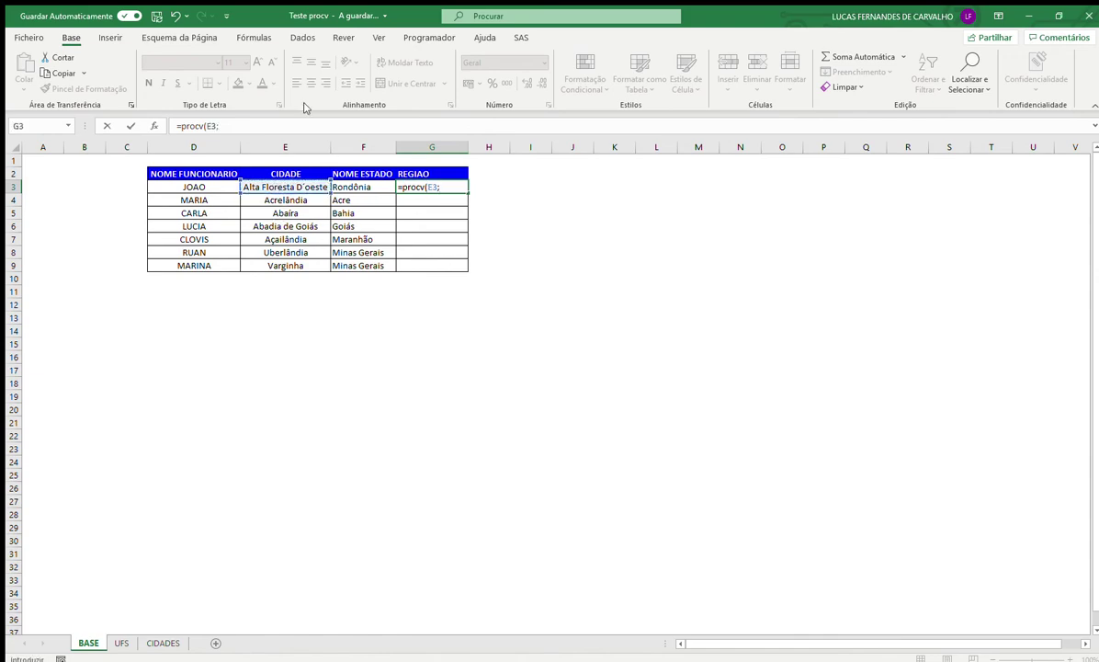
pyautogui.click(163, 643)
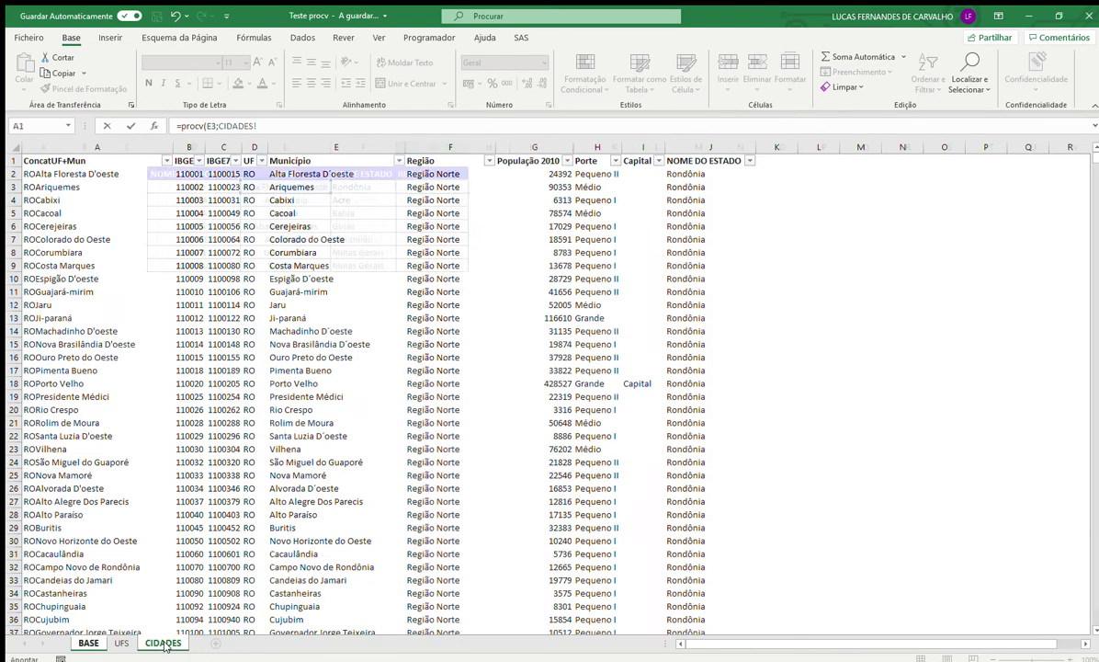
pyautogui.click(307, 160)
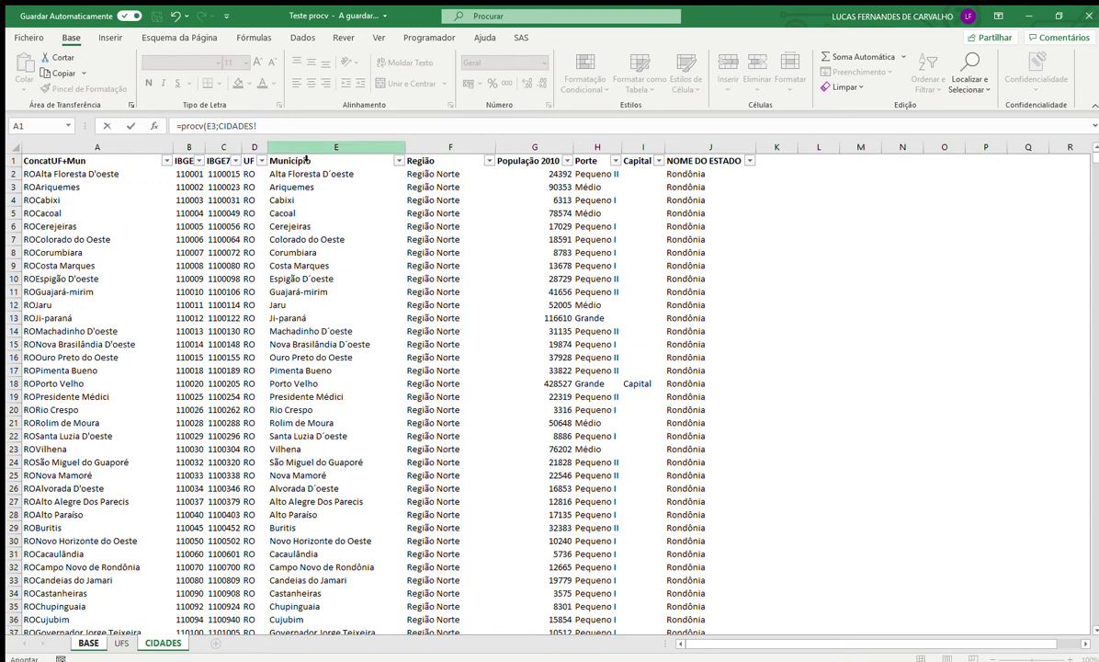
pyautogui.click(287, 147)
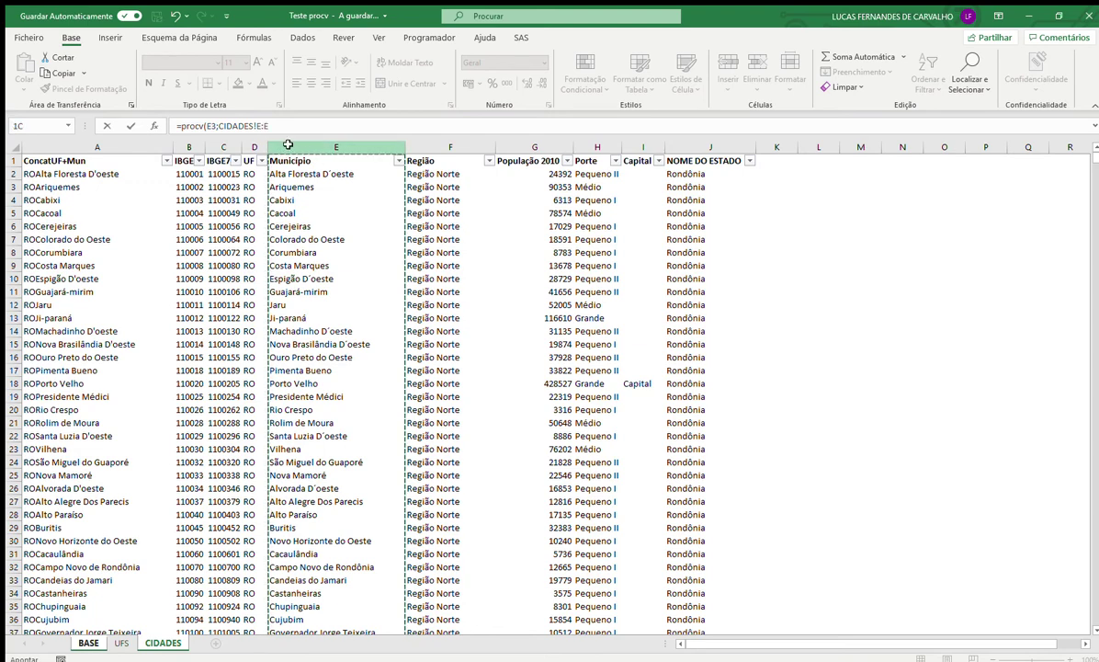
pyautogui.keyDown('shift'); pyautogui.click(428, 144); pyautogui.keyUp('shift')
pyautogui.moveTo(429, 144)
pyautogui.mouseDown()
pyautogui.moveTo(350, 159)
pyautogui.moveTo(419, 157)
pyautogui.mouseUp()
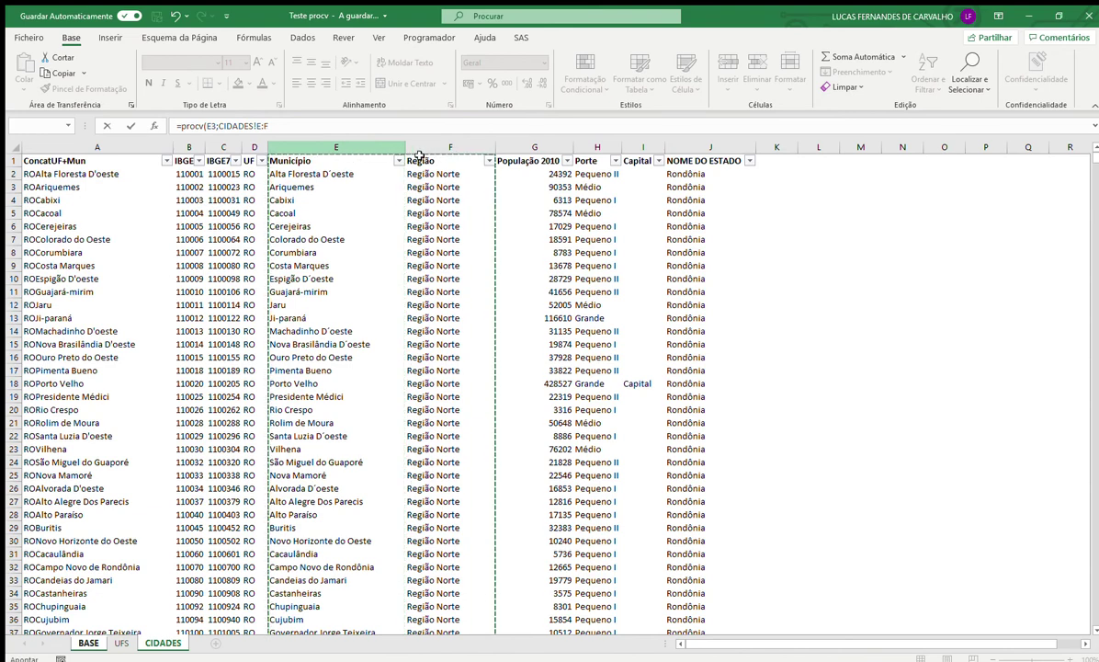
pyautogui.moveTo(419, 157); pyautogui.dragTo(414, 157)
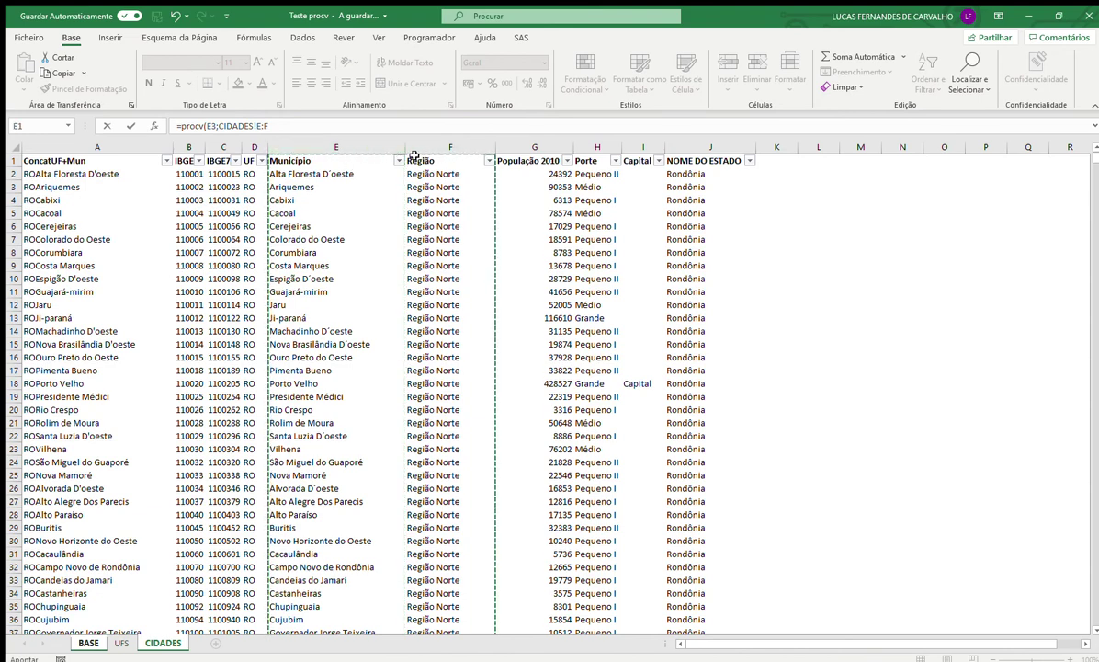
pyautogui.write(';2;0')
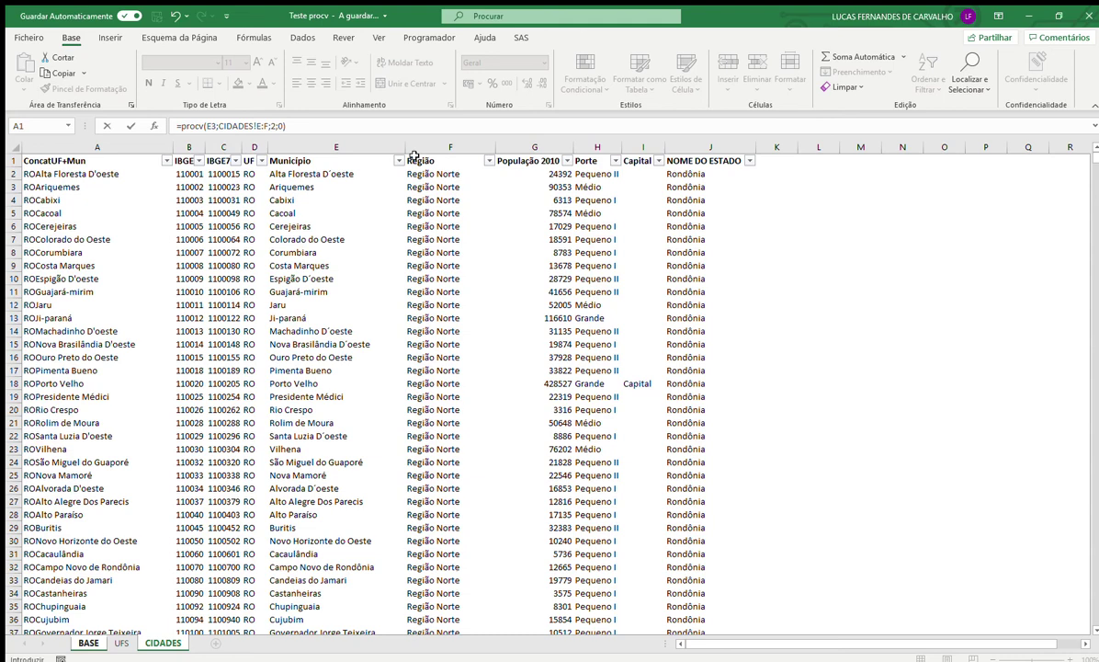
pyautogui.press('Return')
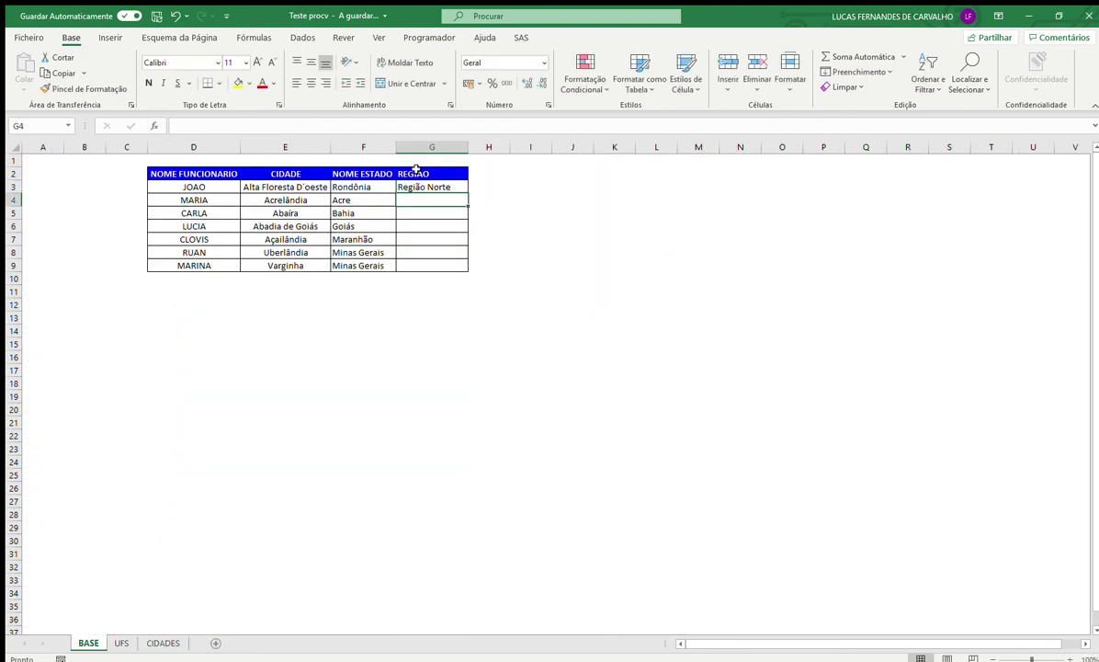
# Step: Copy G3's region lookup down to G9 and autofit column G's width
pyautogui.click(433, 186)
pyautogui.moveTo(467, 193); pyautogui.dragTo(461, 273)
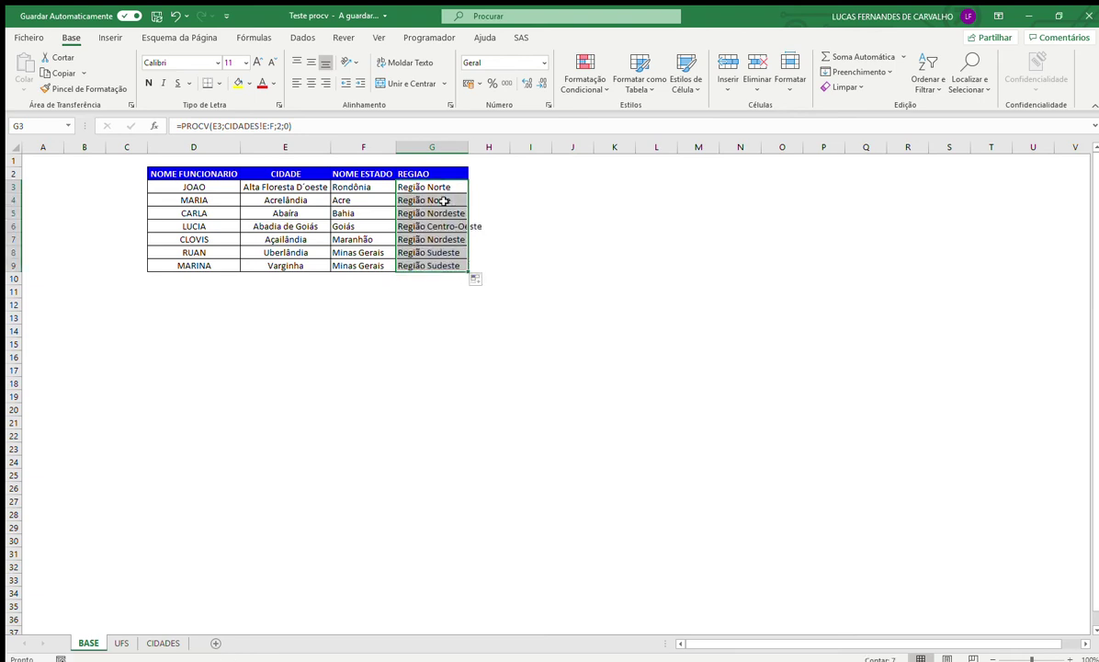
pyautogui.doubleClick(468, 147)
pyautogui.click(433, 188)
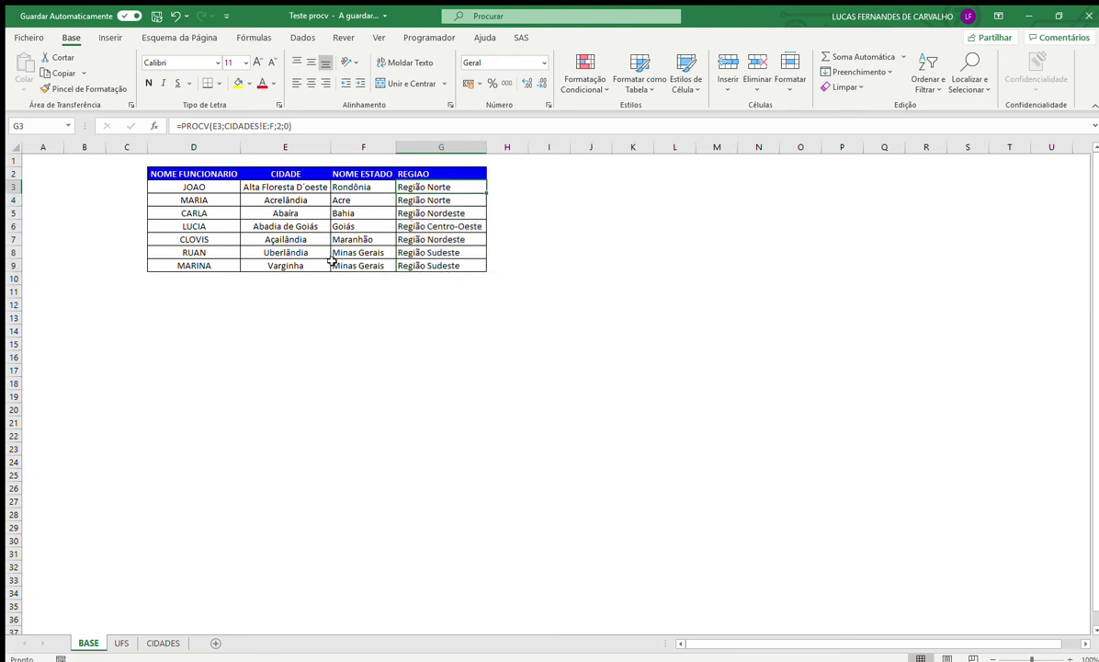
pyautogui.click(292, 252)
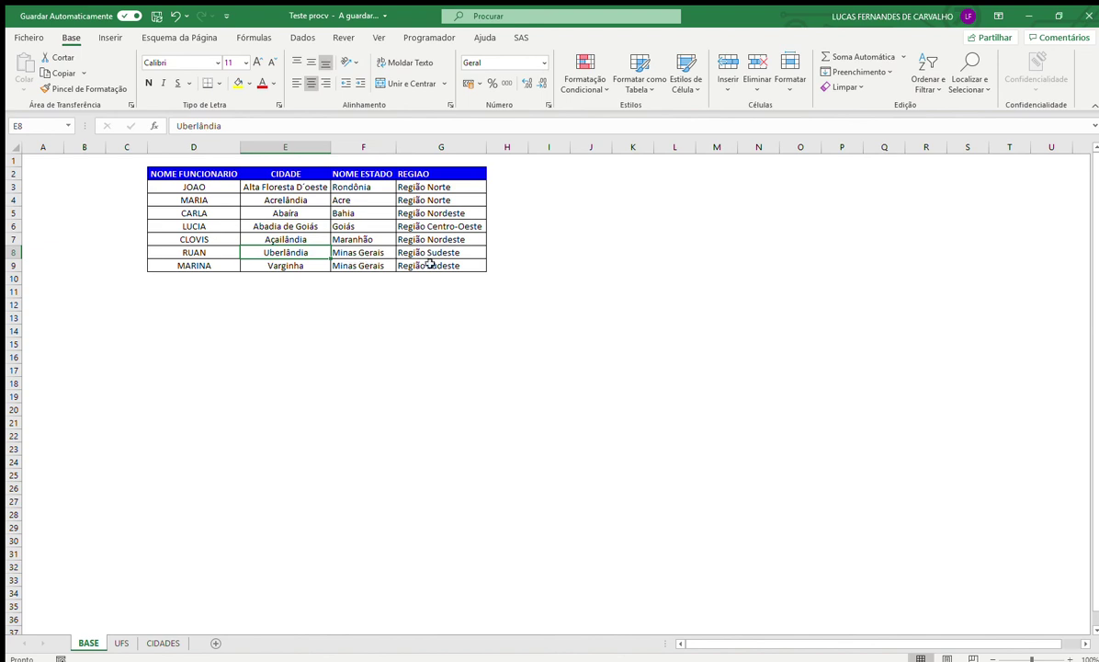
# Step: Copy Uberlândia, filter CIDADES to it, and confirm Minas Gerais and Região Sudeste
pyautogui.moveTo(359, 252); pyautogui.dragTo(283, 248)
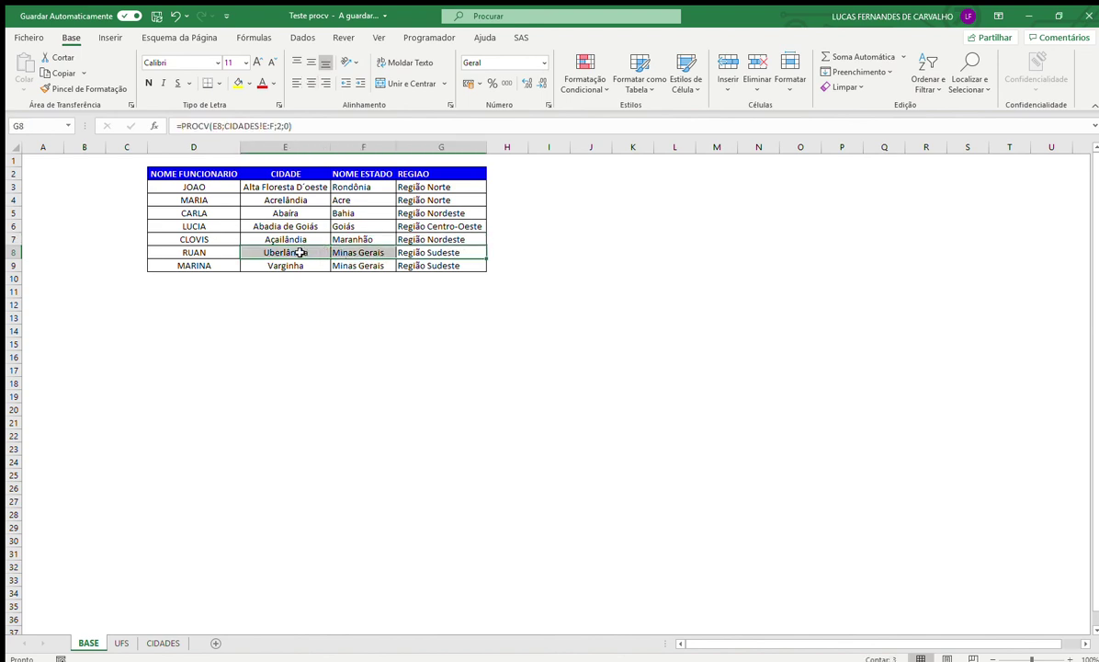
pyautogui.click(282, 245)
pyautogui.hotkey('ctrl', 'c')
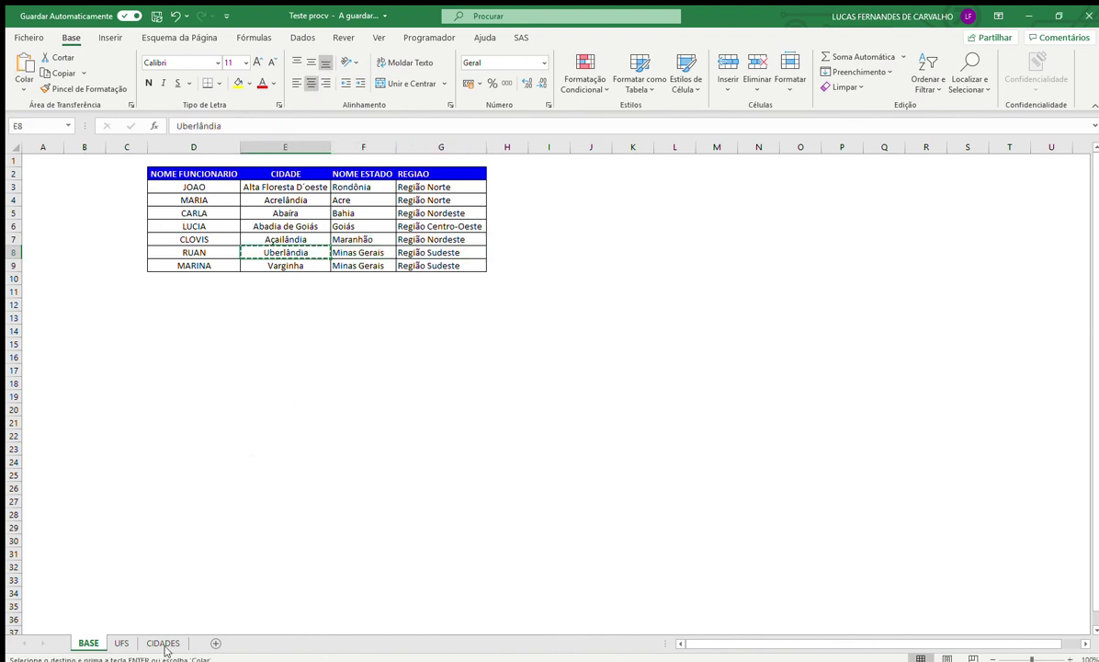
pyautogui.click(162, 643)
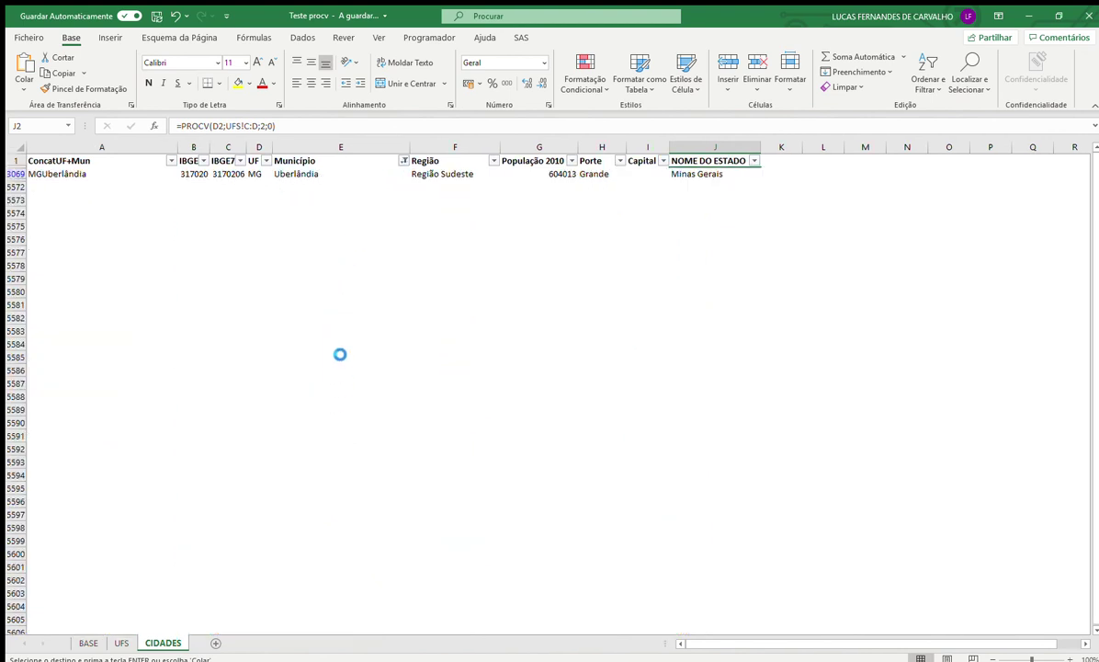
pyautogui.click(441, 176)
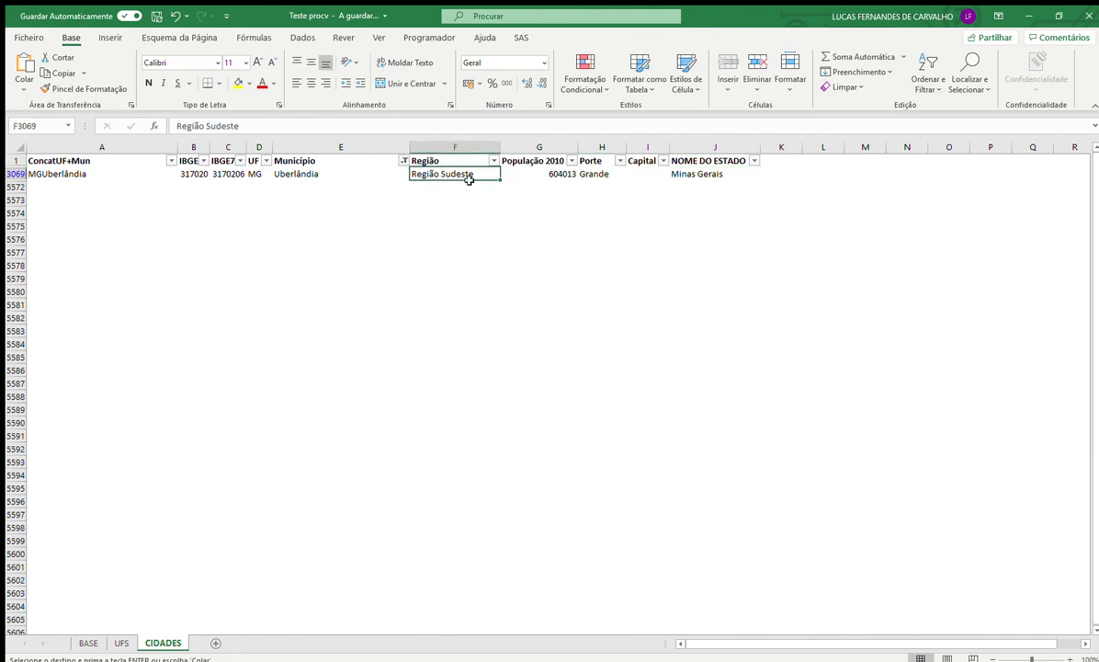
pyautogui.press('Right')
pyautogui.press('Right')
pyautogui.press('Right')
pyautogui.press('Right')
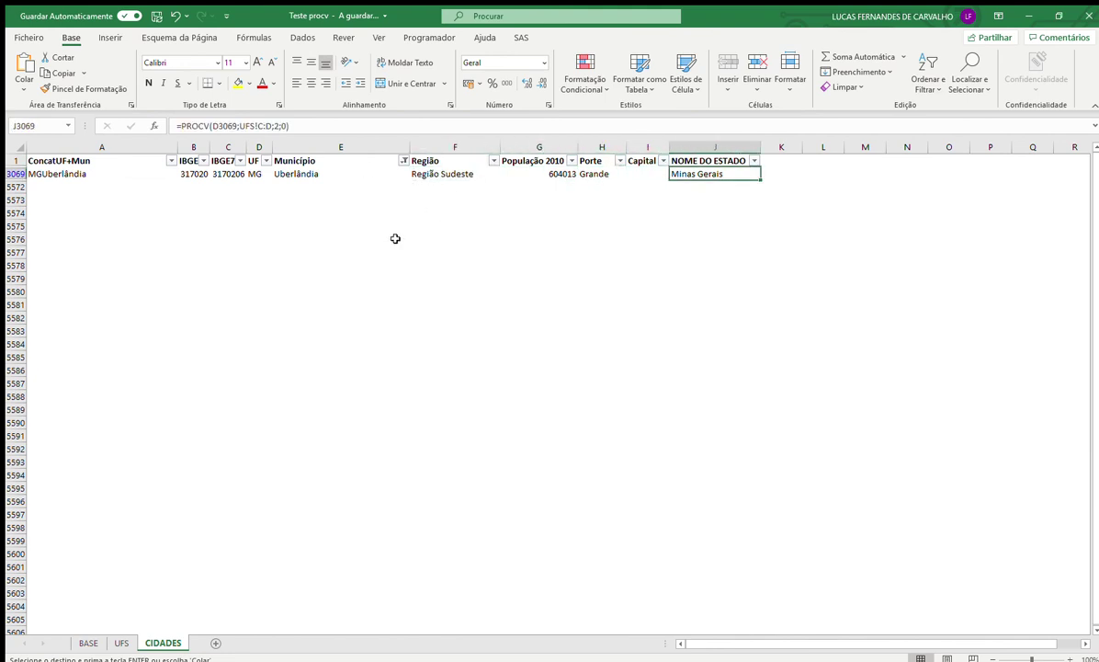
pyautogui.click(114, 630)
pyautogui.click(89, 642)
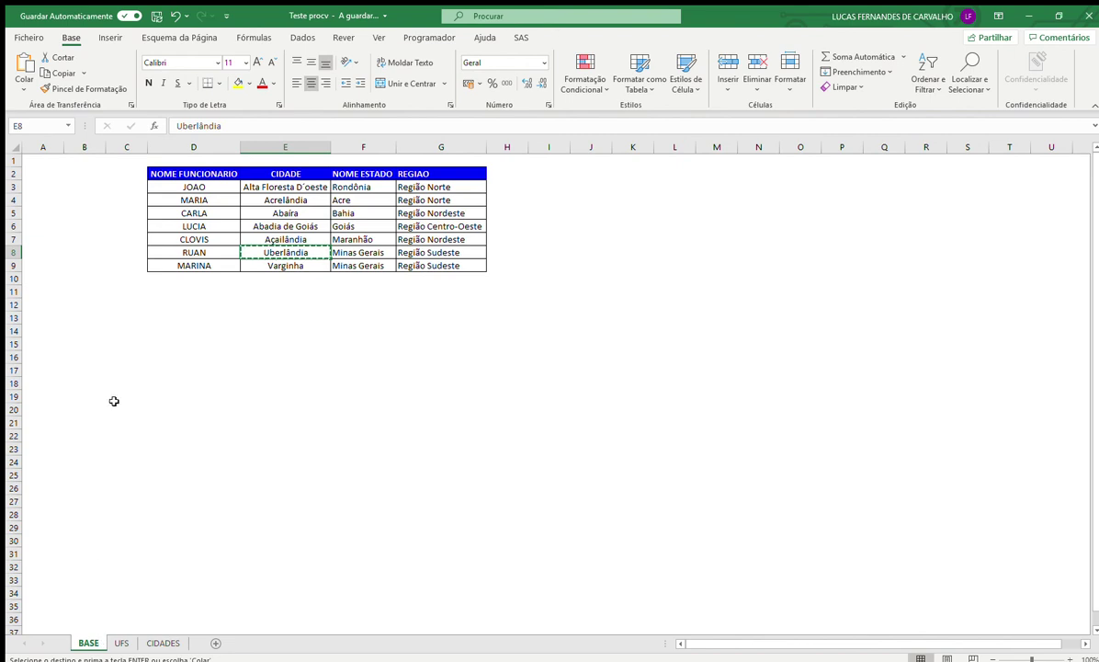
pyautogui.moveTo(429, 259); pyautogui.dragTo(157, 176)
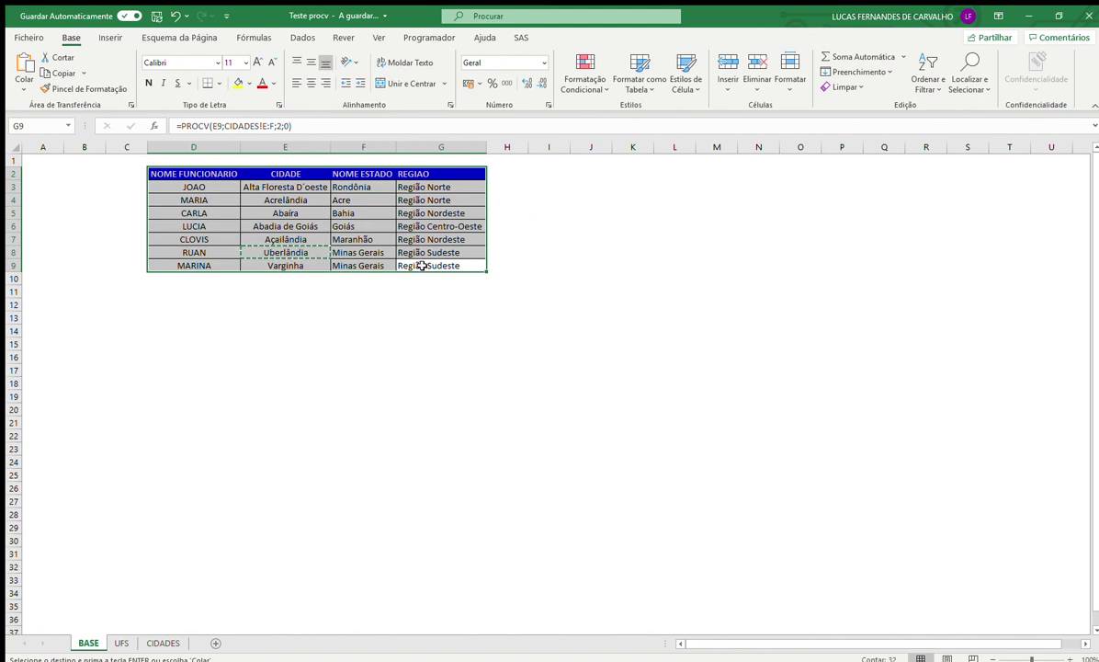
pyautogui.moveTo(421, 266); pyautogui.dragTo(208, 176)
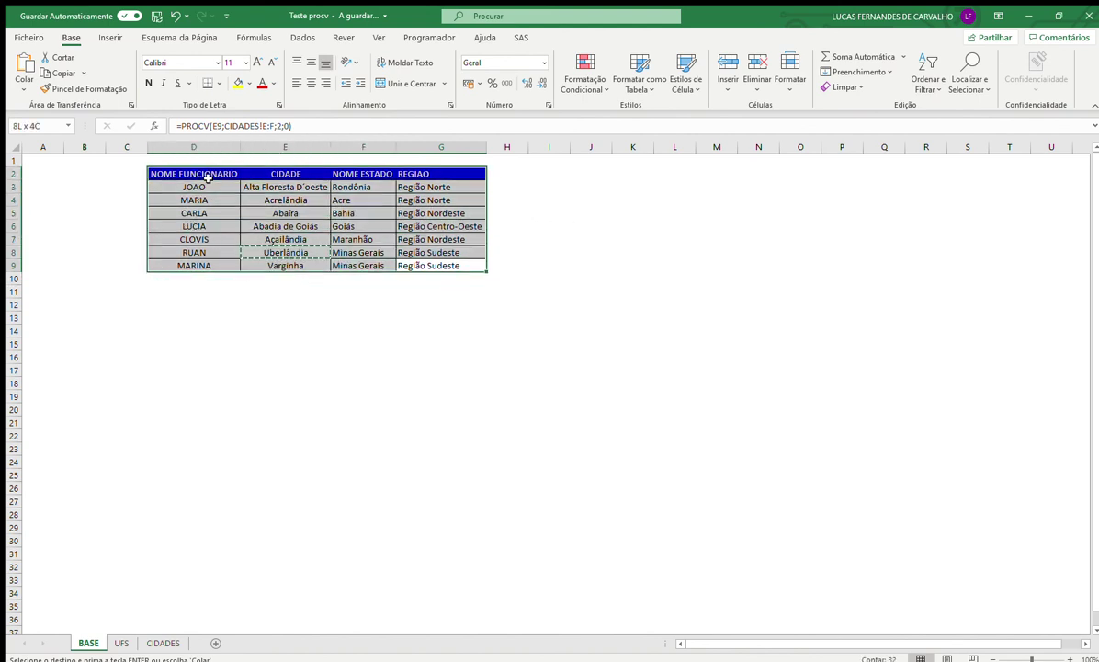